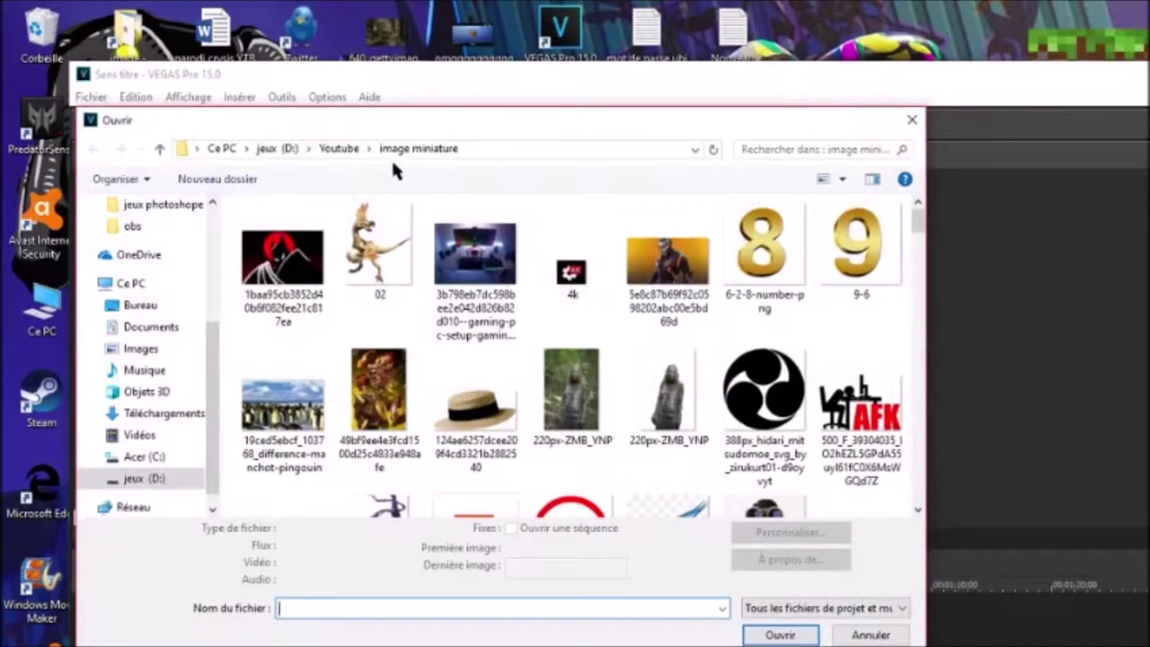
{"action": "left_click", "coordinate": [340, 149]}
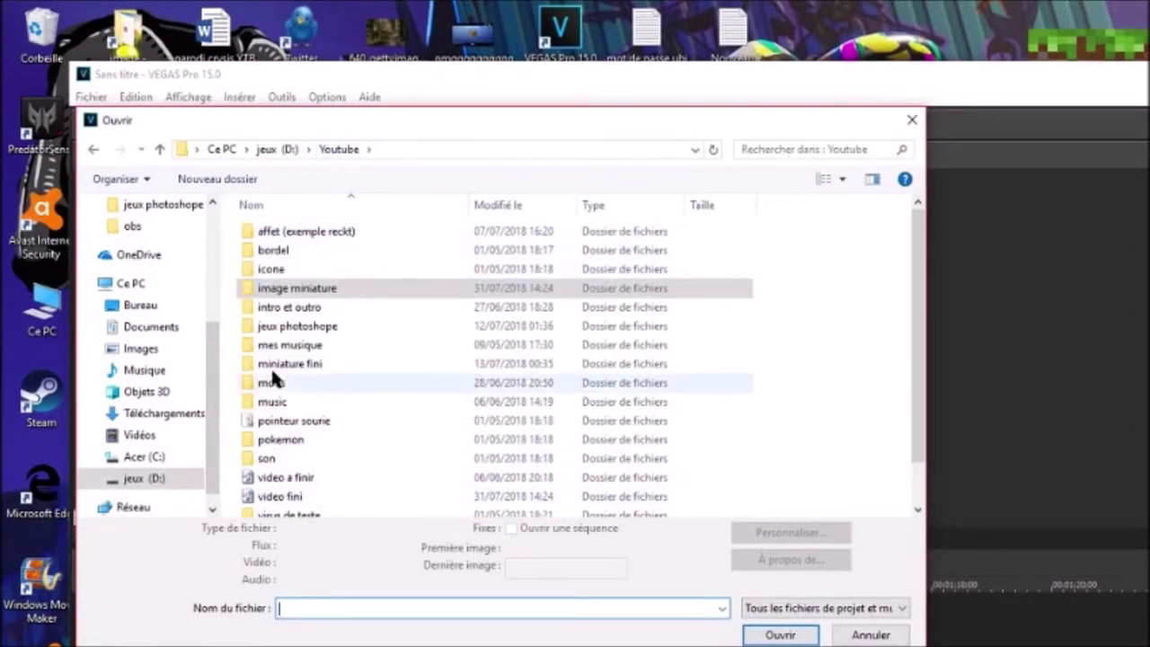
{"action": "double_click", "coordinate": [313, 478]}
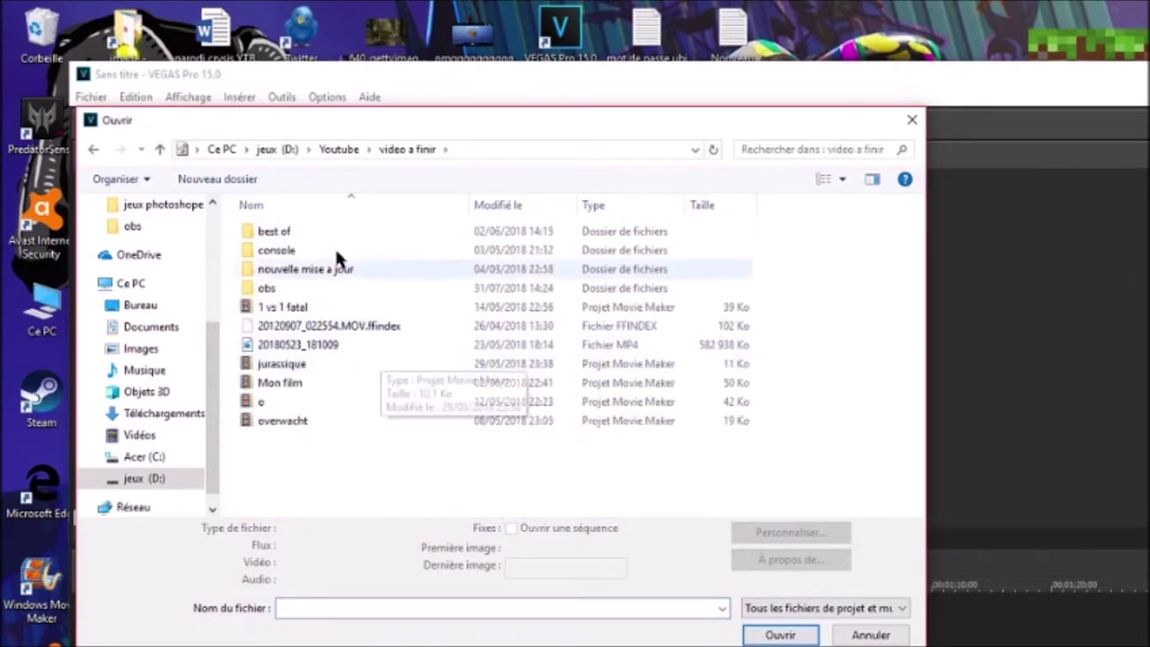
{"action": "double_click", "coordinate": [341, 285]}
{"action": "scroll", "coordinate": [629, 395], "scroll_direction": "down", "scroll_amount": 3}
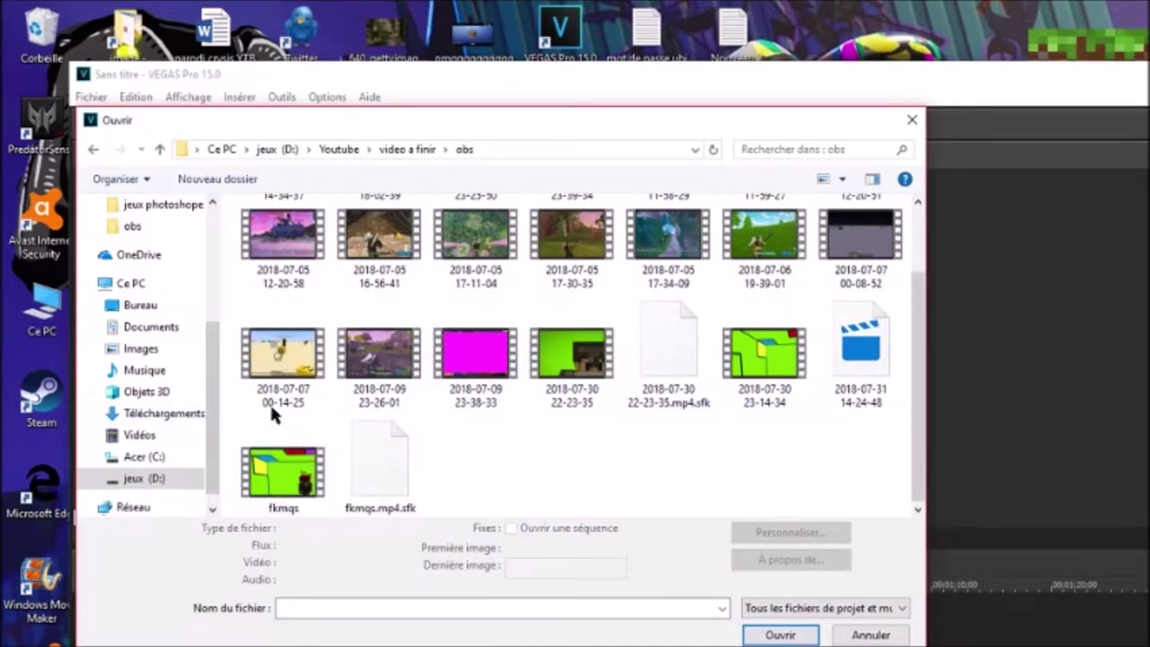
{"action": "double_click", "coordinate": [571, 352]}
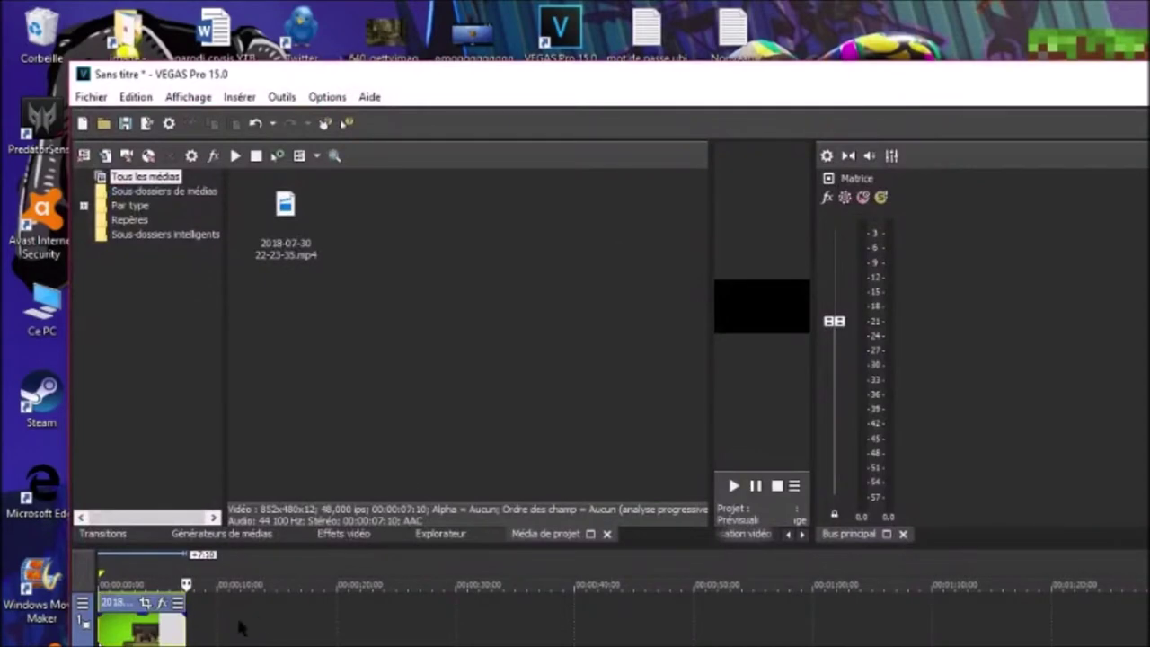
{"action": "left_click", "coordinate": [90, 96]}
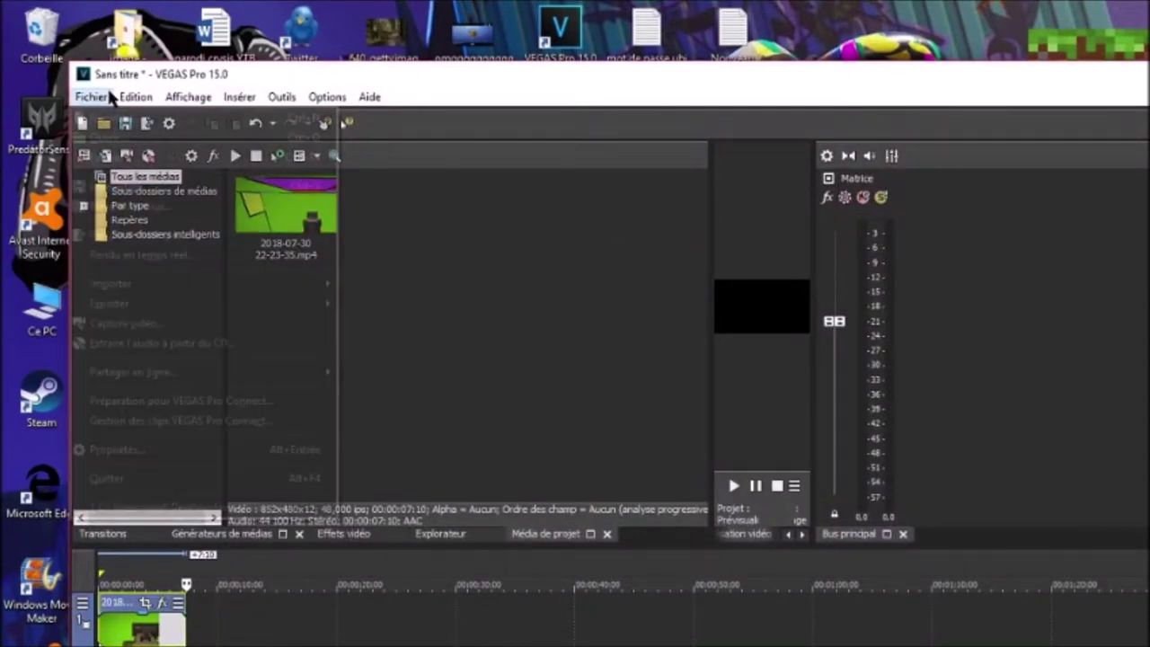
{"action": "mouse_move", "coordinate": [135, 96]}
{"action": "mouse_move", "coordinate": [87, 106]}
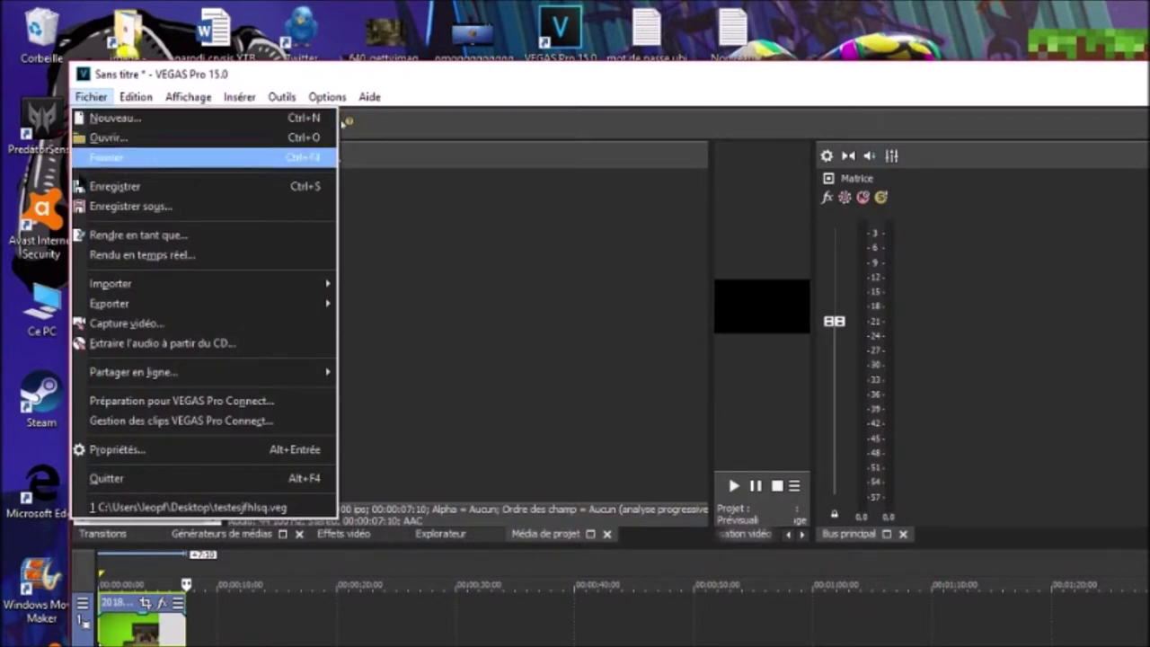
{"action": "mouse_move", "coordinate": [106, 289]}
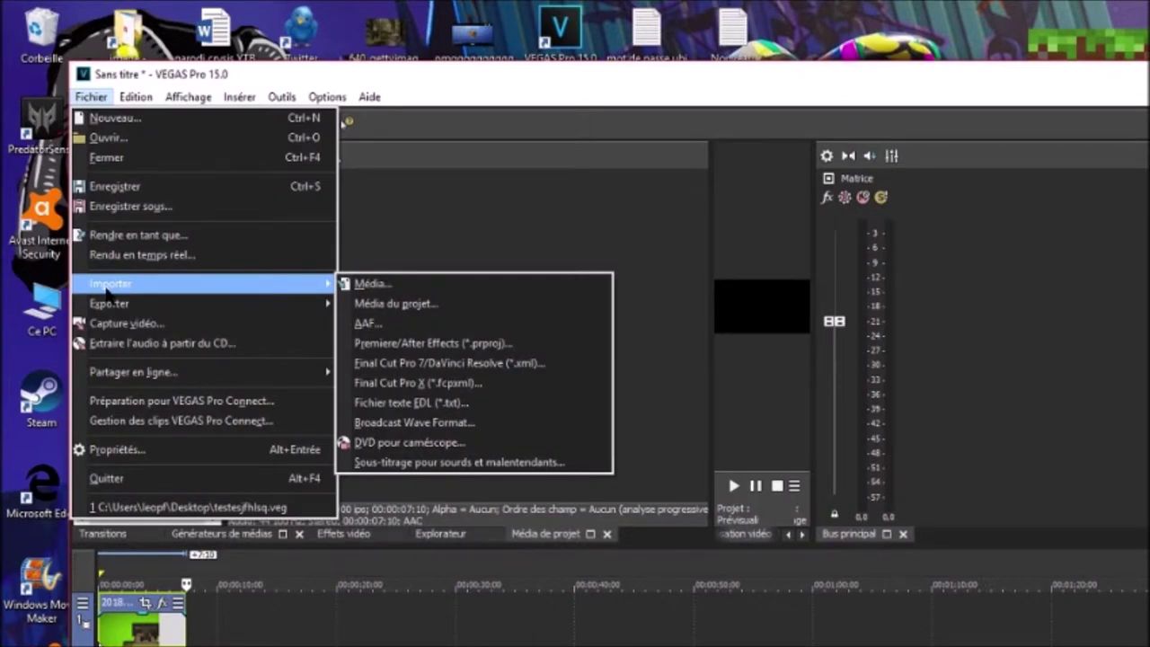
{"action": "mouse_move", "coordinate": [171, 308]}
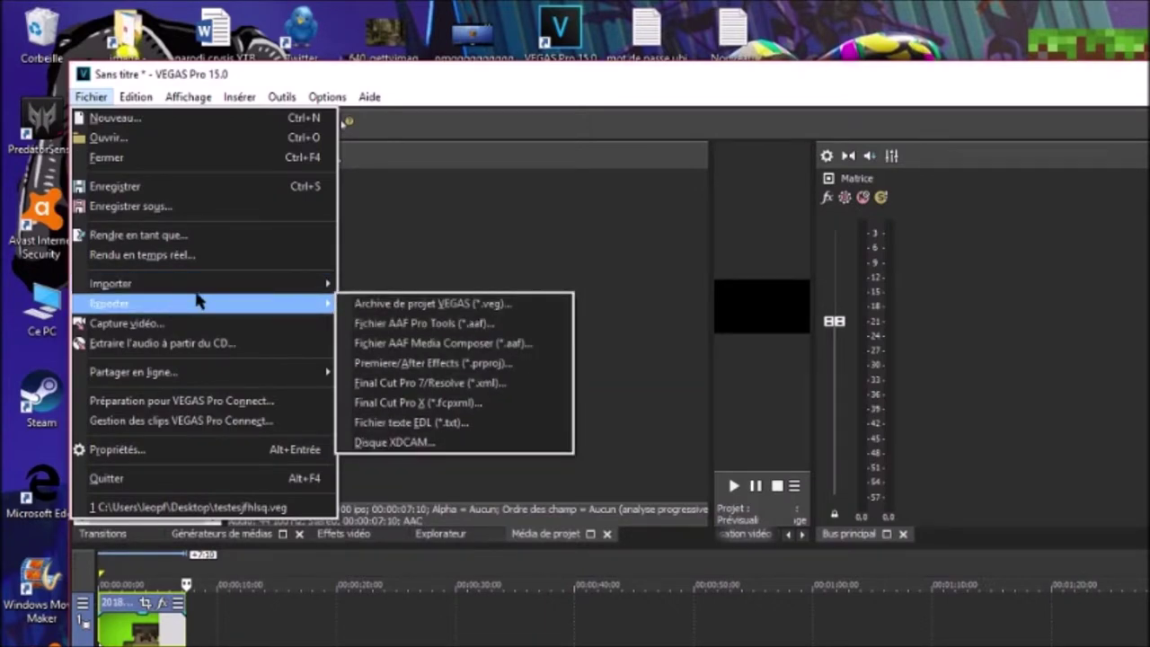
Add the penguin picture 19ced5ebcf_103768_difference-manchot-pingouin from the File Explorer folder "image miniature" to the project media
{"action": "left_click_drag", "start_coordinate": [660, 77], "coordinate": [887, 64]}
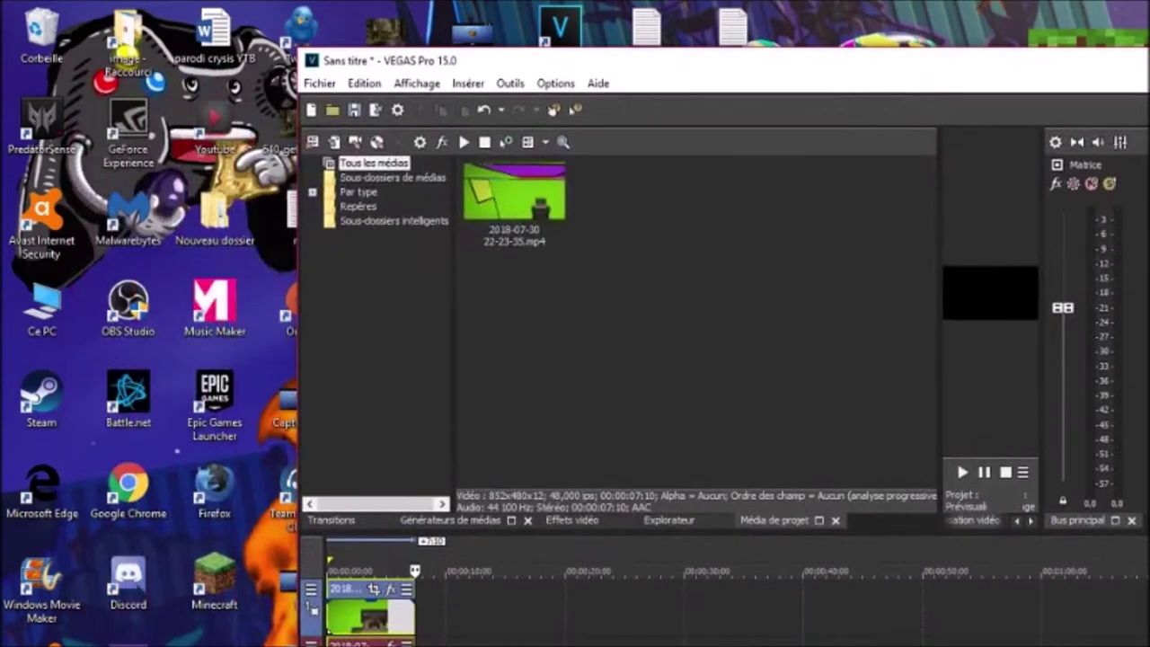
{"action": "key", "text": "super+e"}
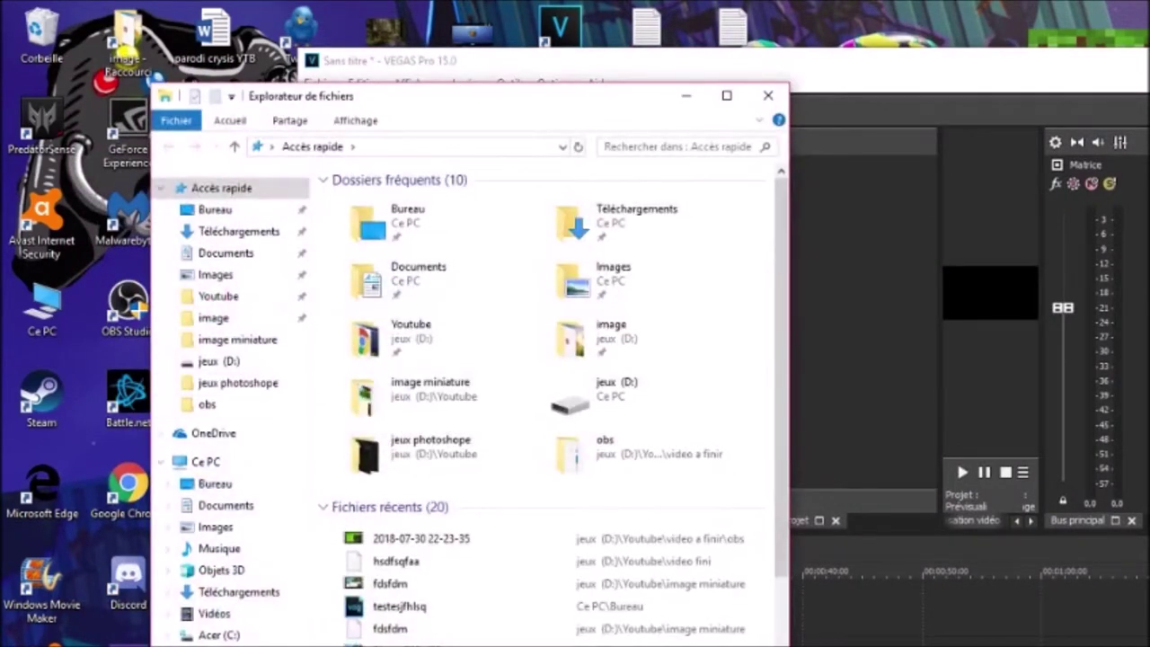
{"action": "left_click", "coordinate": [193, 341]}
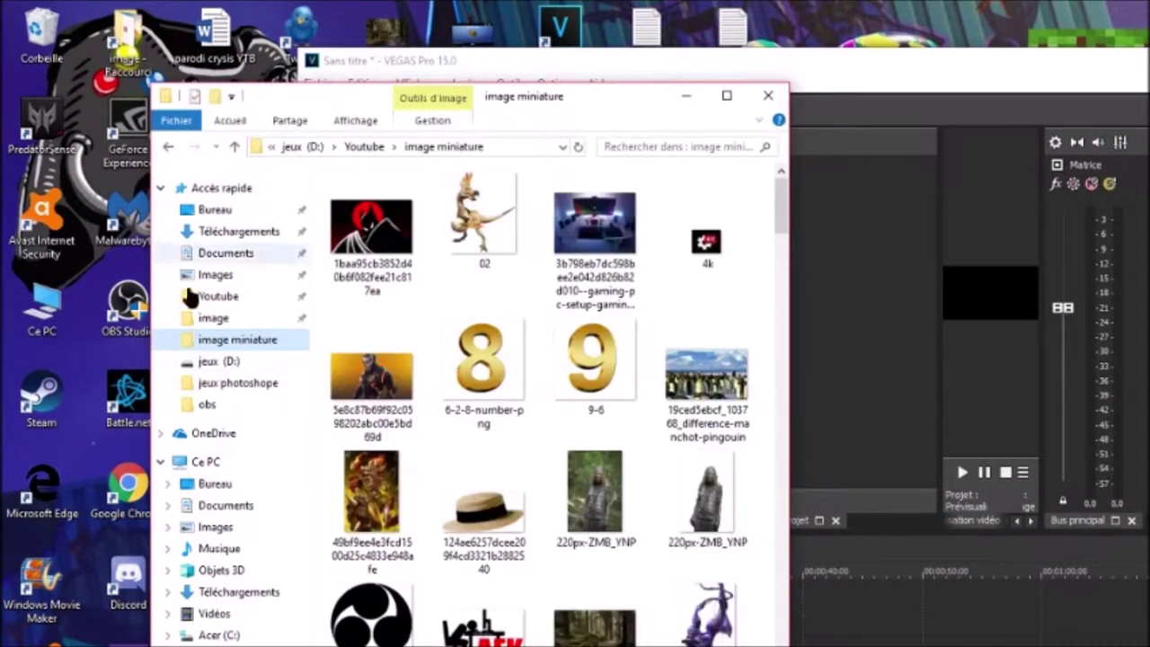
{"action": "scroll", "coordinate": [617, 507], "scroll_direction": "down", "scroll_amount": 8}
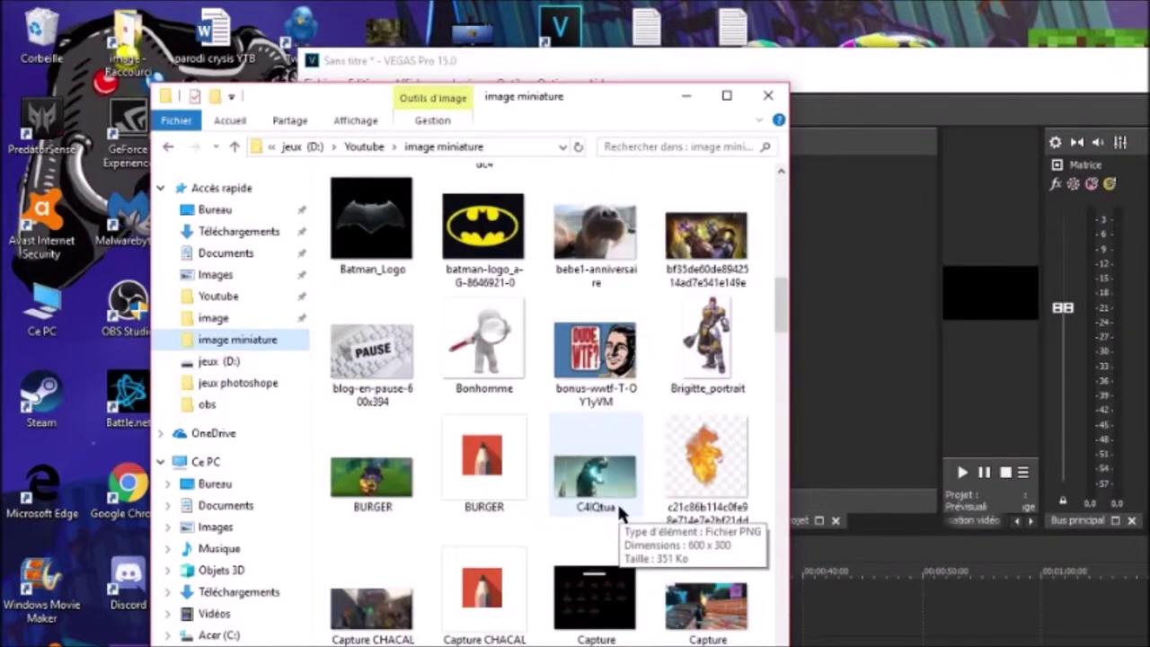
{"action": "scroll", "coordinate": [617, 508], "scroll_direction": "down", "scroll_amount": 10}
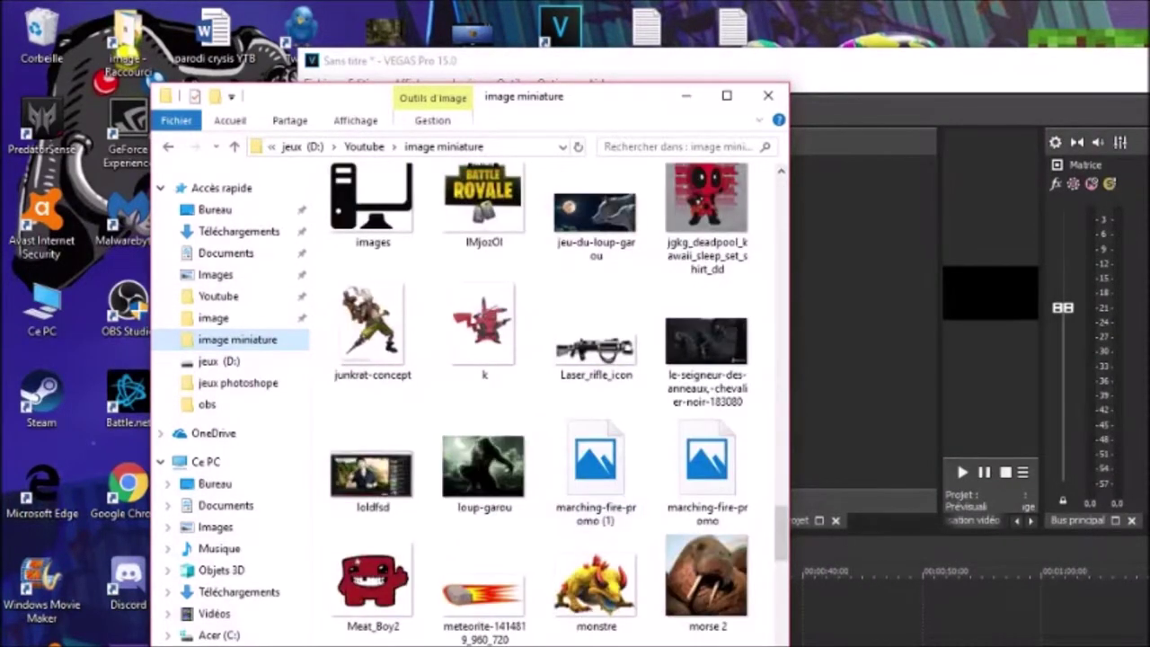
{"action": "scroll", "coordinate": [612, 513], "scroll_direction": "down", "scroll_amount": 8}
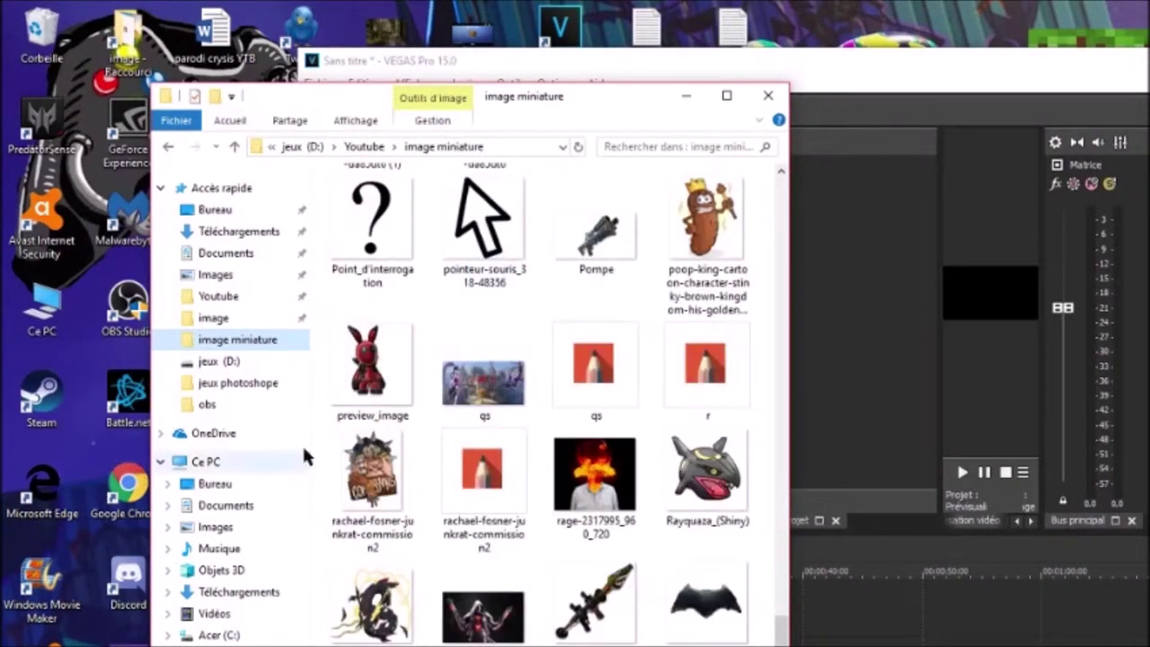
{"action": "scroll", "coordinate": [431, 557], "scroll_direction": "down", "scroll_amount": 4}
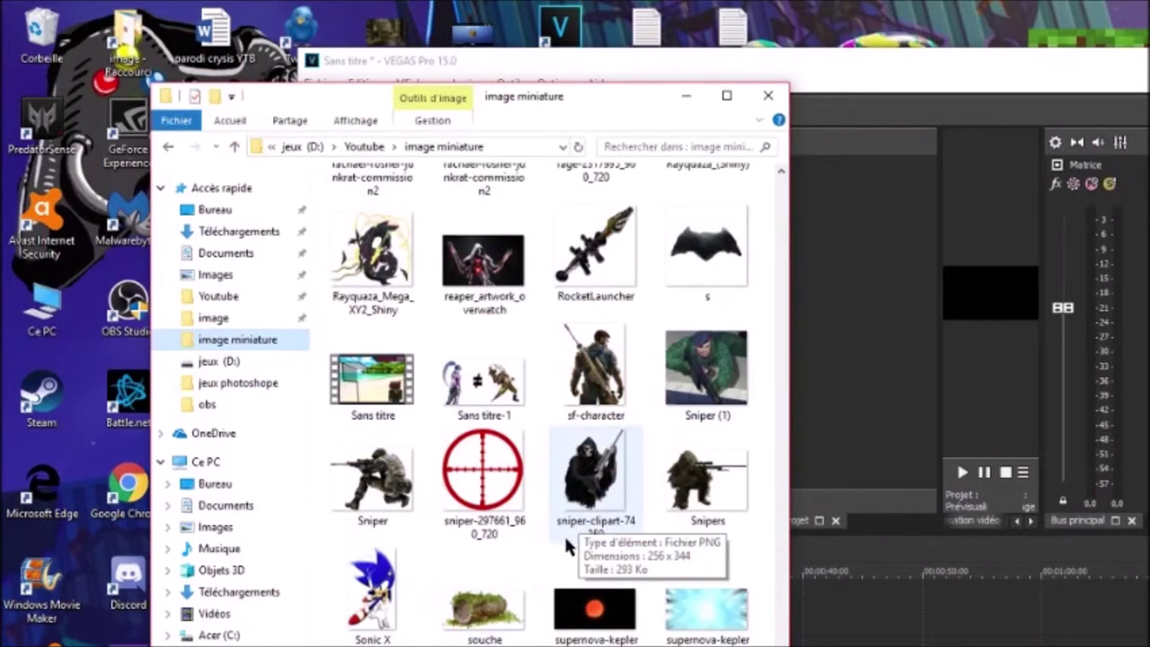
{"action": "scroll", "coordinate": [568, 545], "scroll_direction": "down", "scroll_amount": 5}
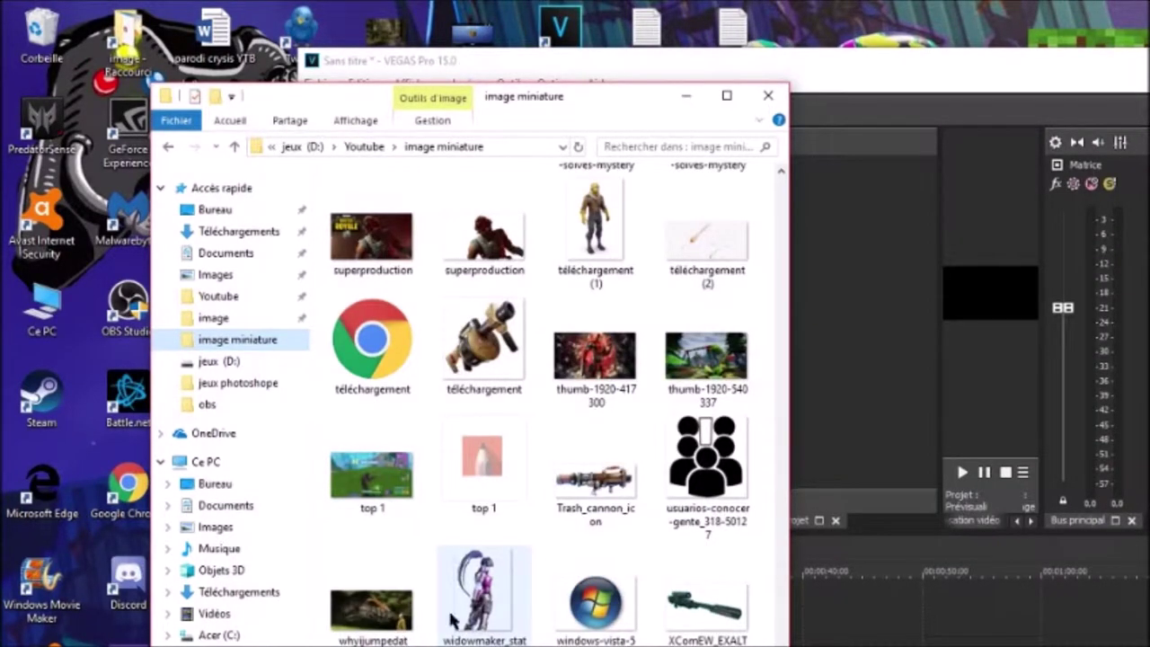
{"action": "scroll", "coordinate": [490, 584], "scroll_direction": "down", "scroll_amount": 4}
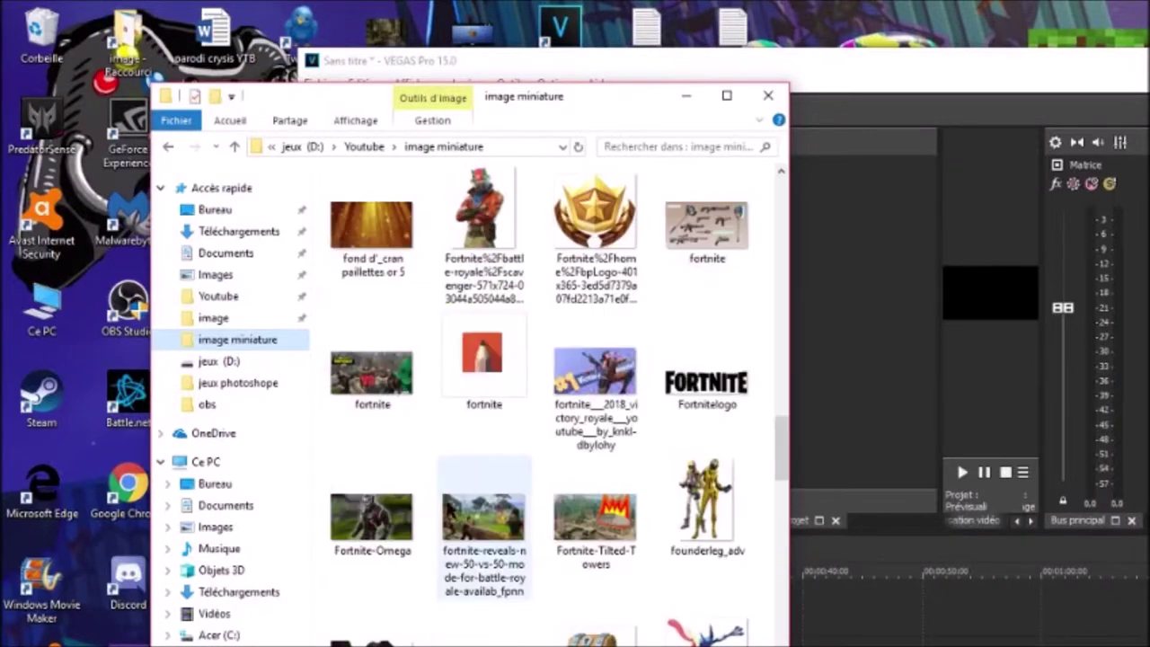
{"action": "scroll", "coordinate": [489, 539], "scroll_direction": "up", "scroll_amount": 10}
{"action": "left_click_drag", "start_coordinate": [728, 225], "coordinate": [834, 320]}
{"action": "left_click", "coordinate": [685, 96]}
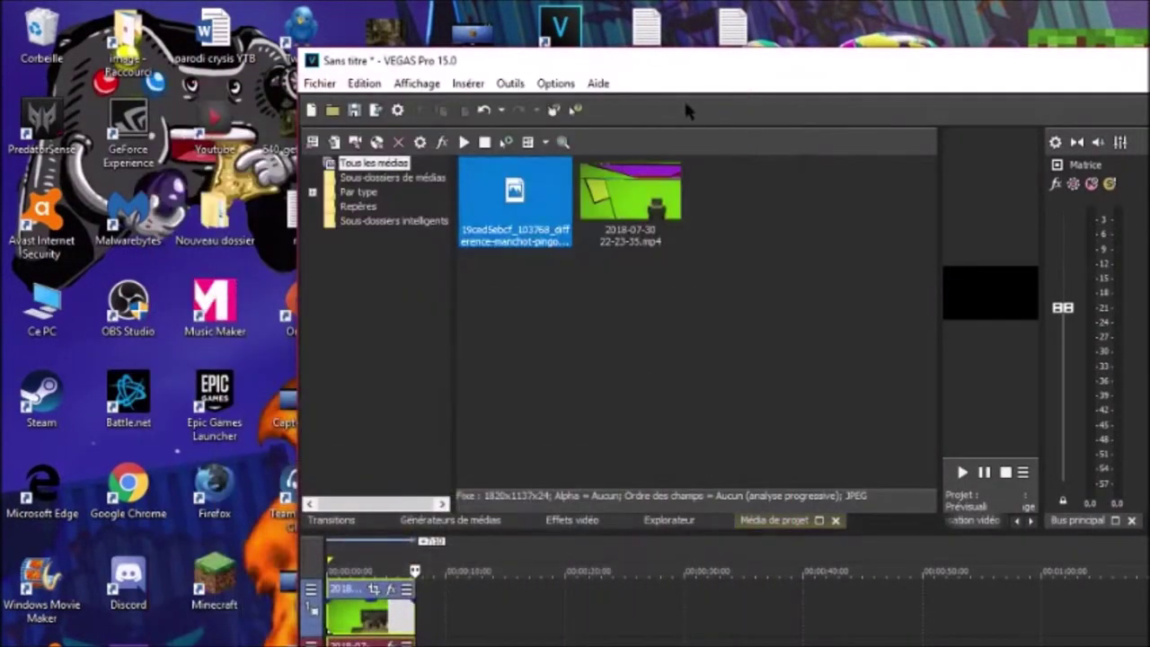
Place the penguin picture on a track beneath the green-screen clip from the timeline start and extend it by 2:10 to the clip's end
{"action": "left_click_drag", "start_coordinate": [512, 214], "coordinate": [420, 580]}
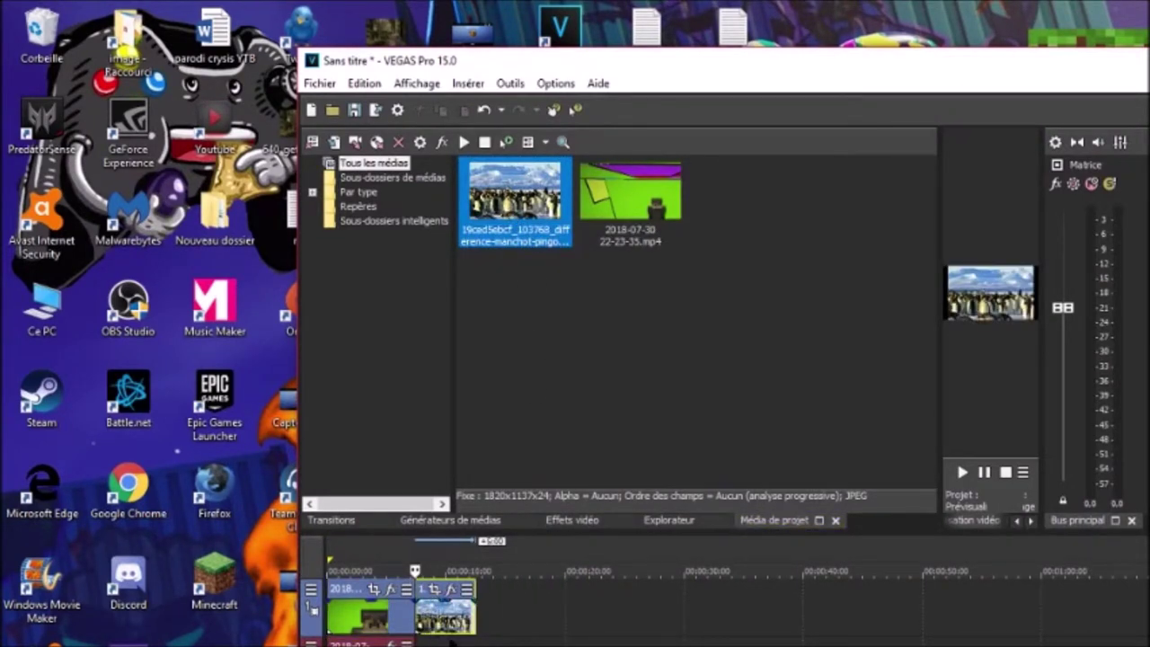
{"action": "left_click_drag", "start_coordinate": [449, 629], "coordinate": [432, 629]}
{"action": "key", "text": "Delete"}
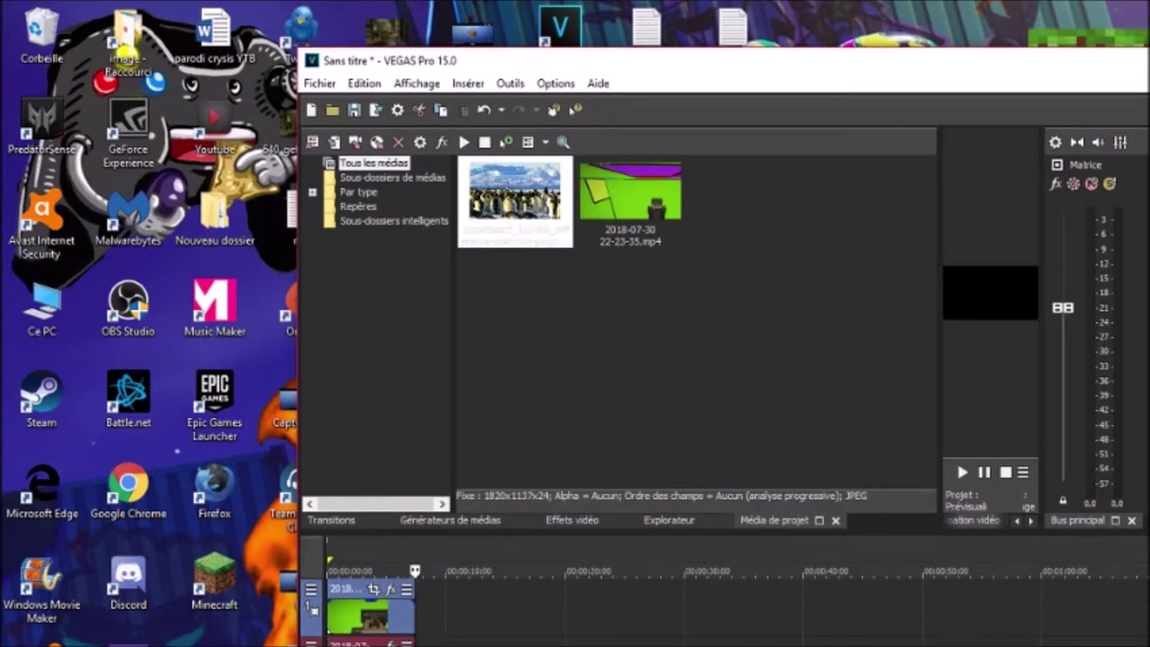
{"action": "key", "text": "ctrl+z"}
{"action": "key", "text": "Delete"}
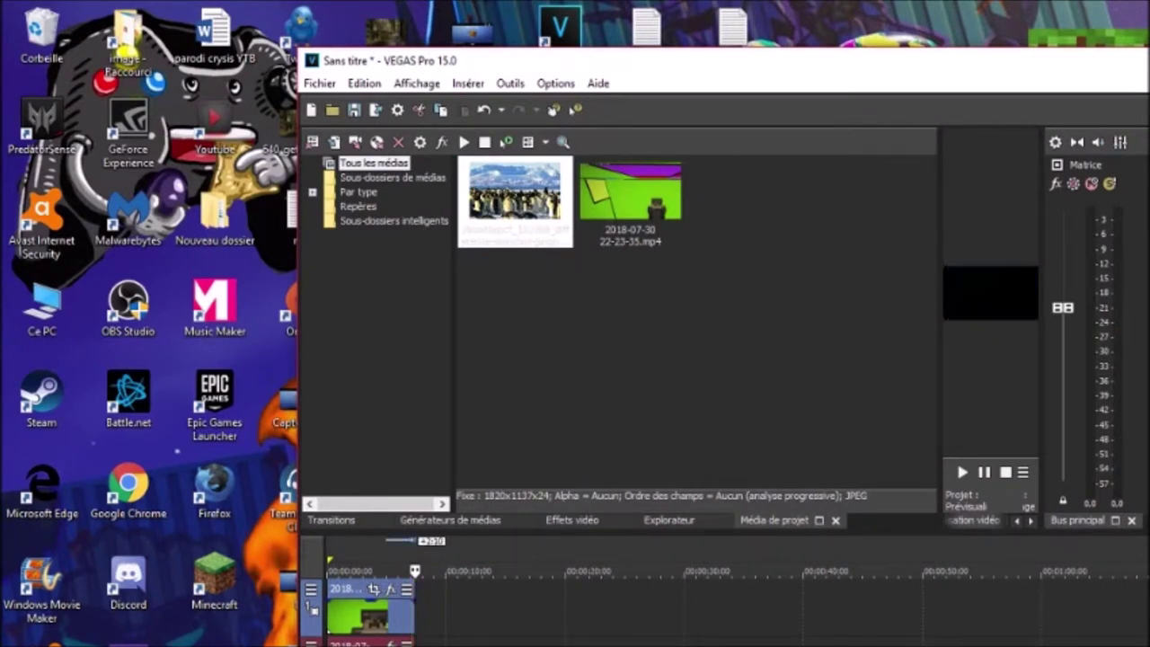
Add the video effect "Incrustation en chrominance VEGAS" to the green-screen clip on the timeline
{"action": "left_click", "coordinate": [406, 590]}
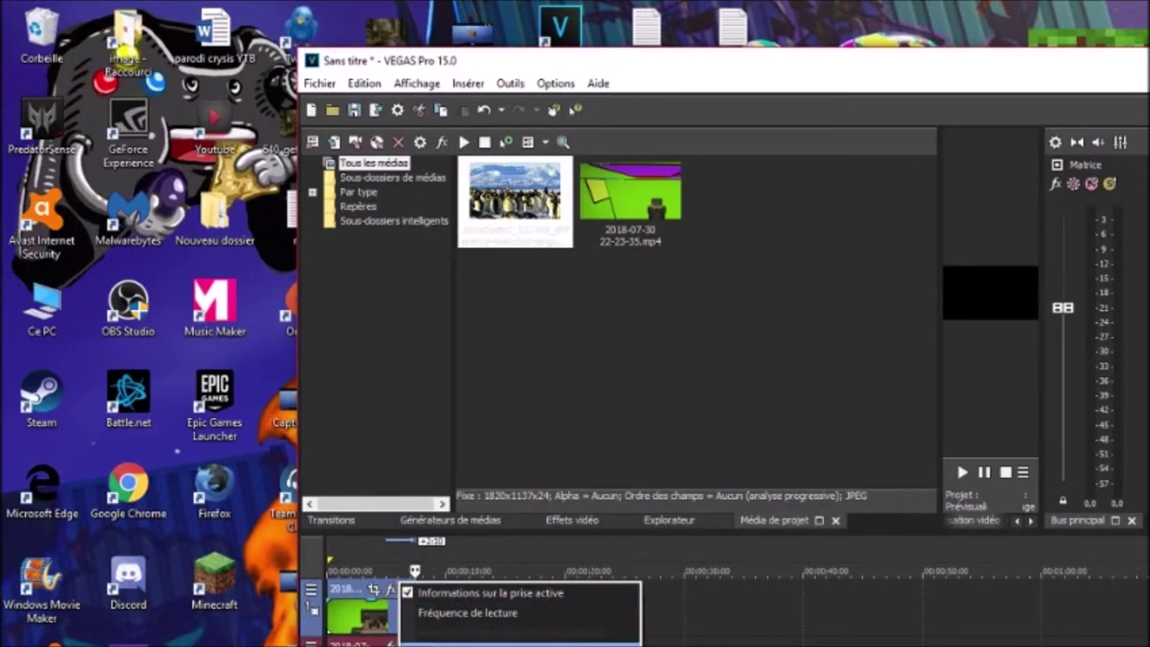
{"action": "left_click", "coordinate": [389, 591]}
{"action": "left_click", "coordinate": [389, 590]}
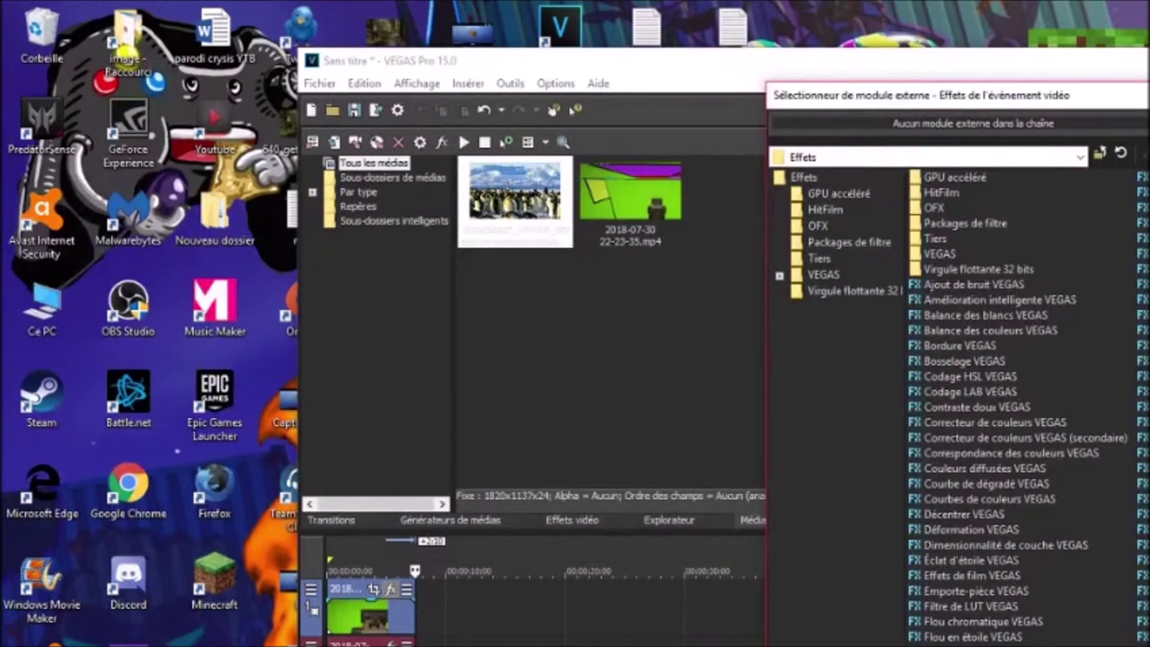
{"action": "scroll", "coordinate": [1014, 405], "scroll_direction": "down", "scroll_amount": 10}
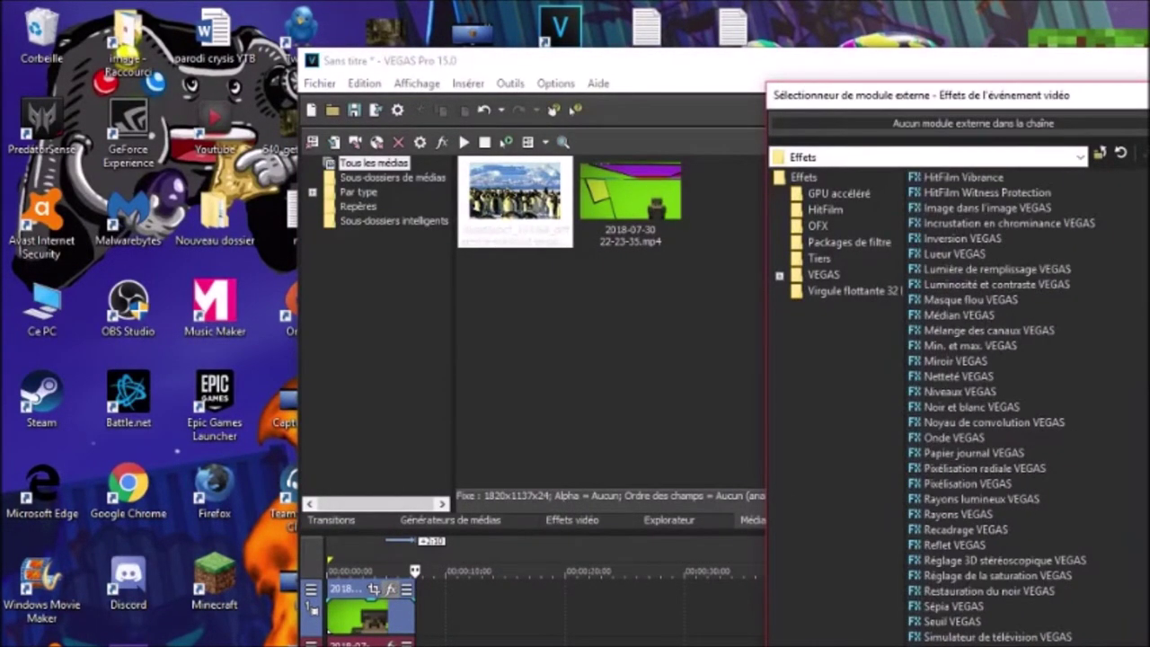
{"action": "left_click", "coordinate": [1086, 230]}
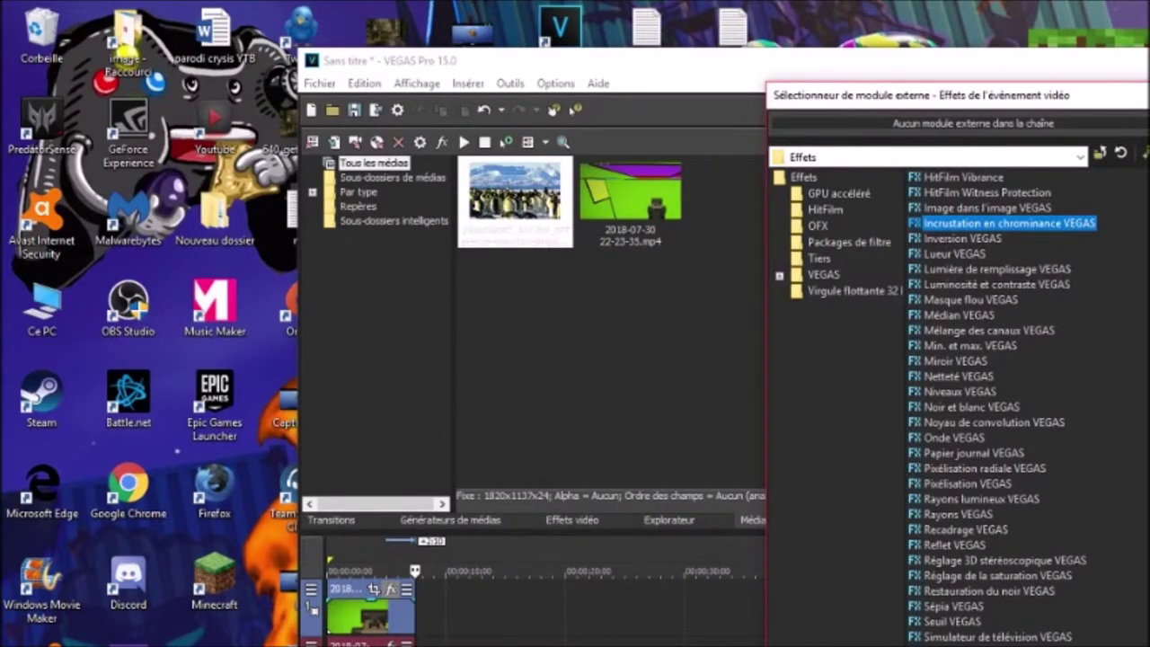
{"action": "double_click", "coordinate": [1078, 223]}
{"action": "key", "text": "Return"}
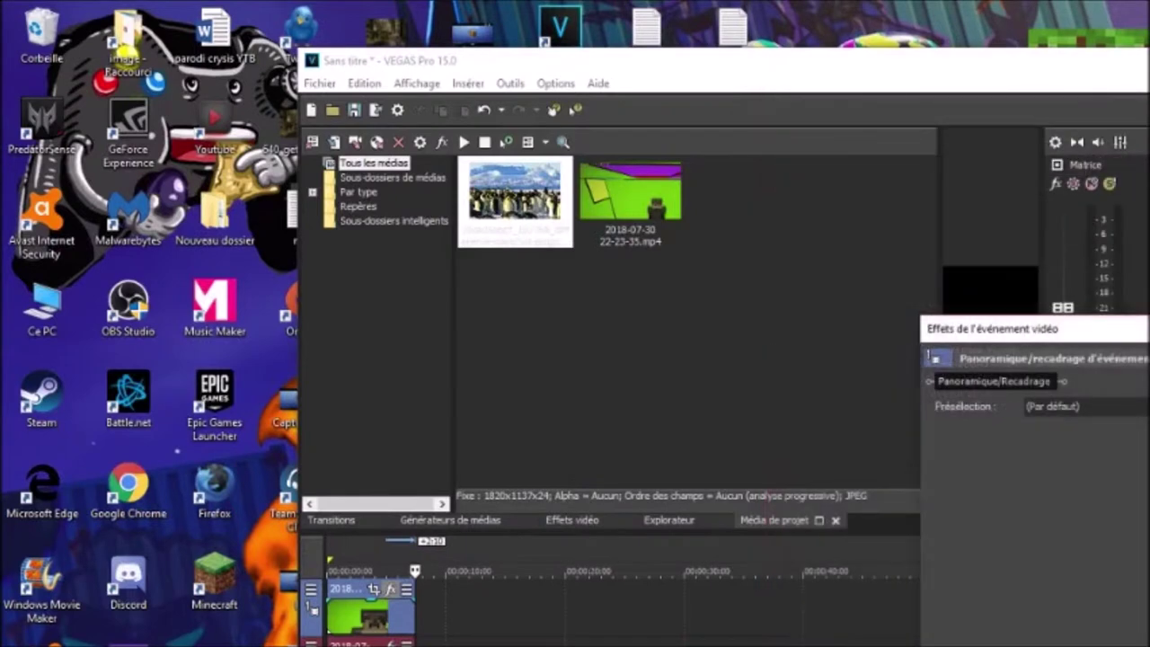
Set the chroma key colour by sampling the green background from the video's thumbnail, and close the effect settings
{"action": "left_click", "coordinate": [1077, 463]}
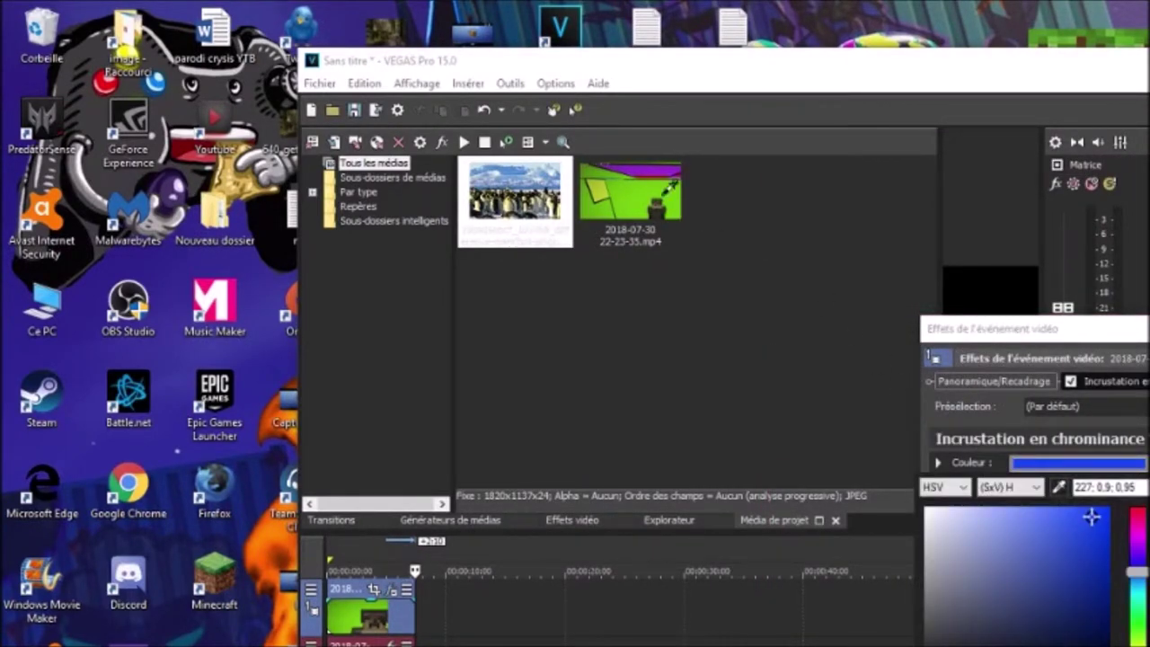
{"action": "left_click", "coordinate": [630, 199]}
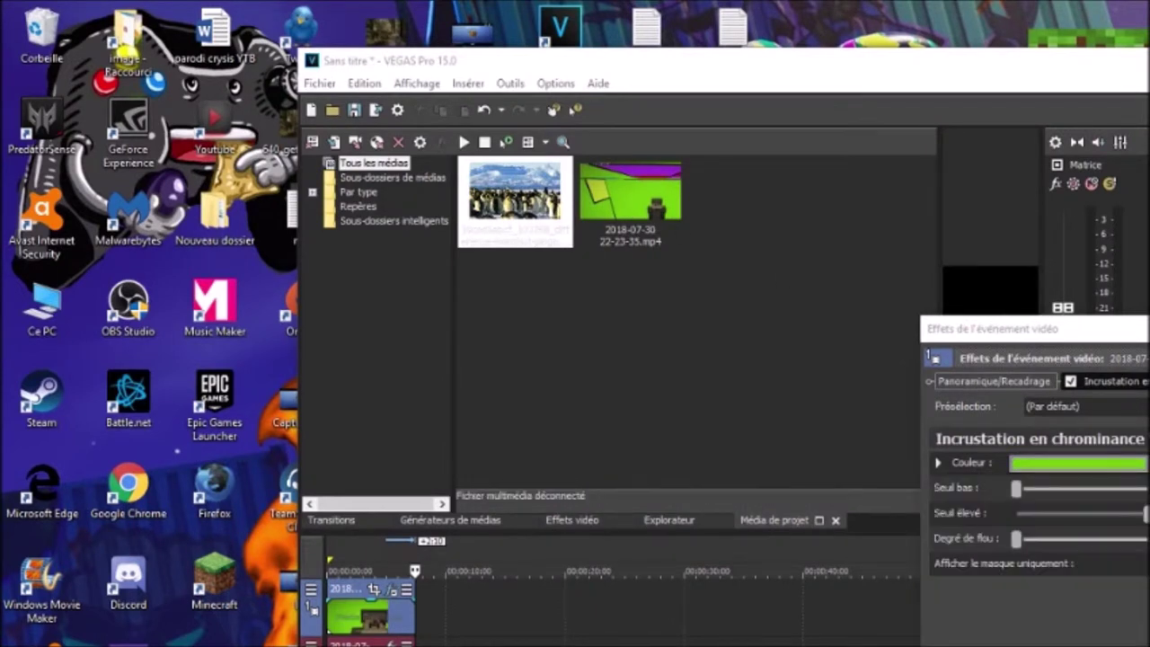
{"action": "key", "text": "Escape"}
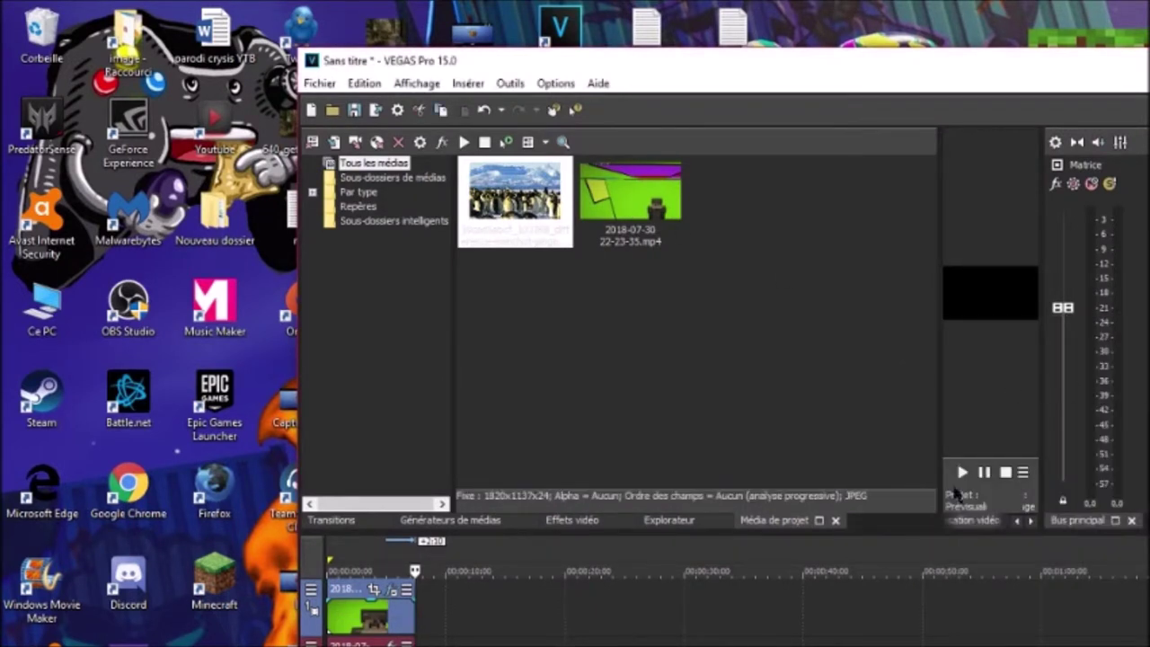
Play the project in the preview to check the keyed clip over the penguin background
{"action": "left_click", "coordinate": [957, 475]}
{"action": "key", "text": "space"}
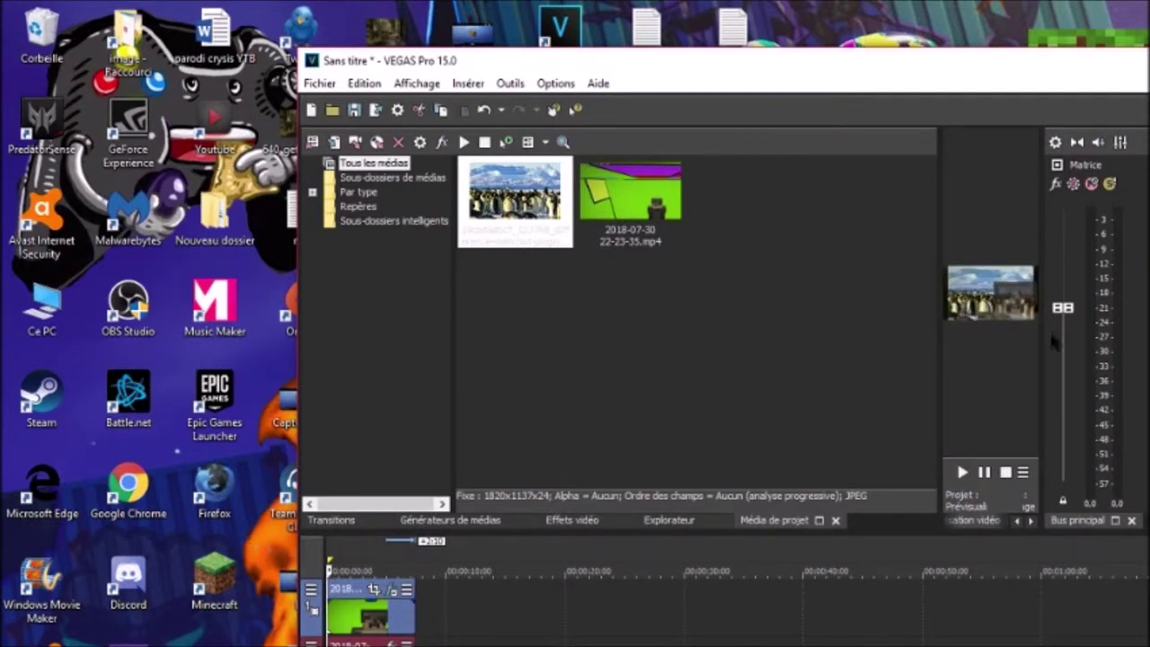
{"action": "left_click", "coordinate": [963, 472]}
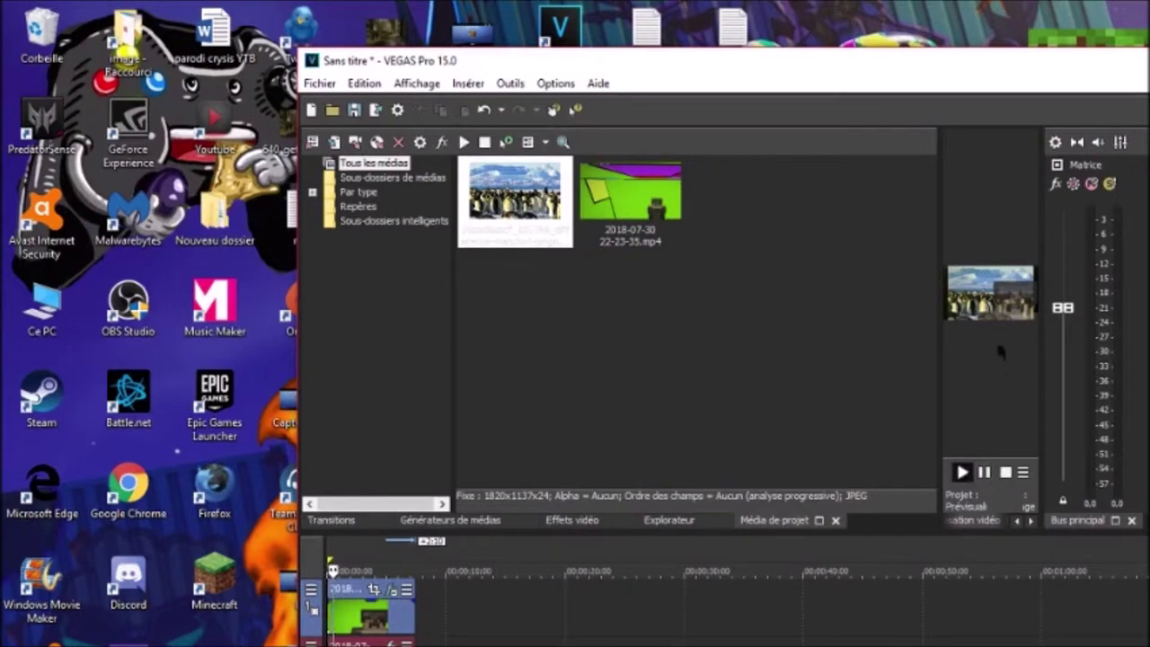
Set up a render in the MAGIX AVC/AAC MP4 format with the "Flux vidéo Blu-ray 1440 x 1080-24p, 25 Mbits" template
{"action": "left_click", "coordinate": [319, 82]}
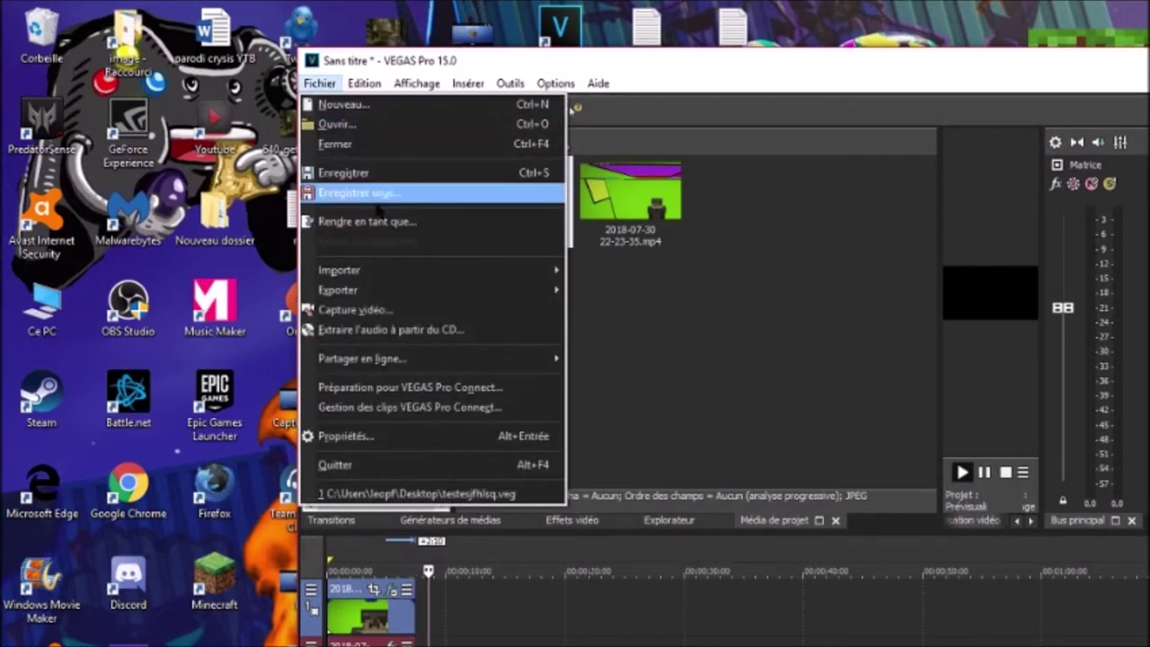
{"action": "left_click", "coordinate": [423, 223]}
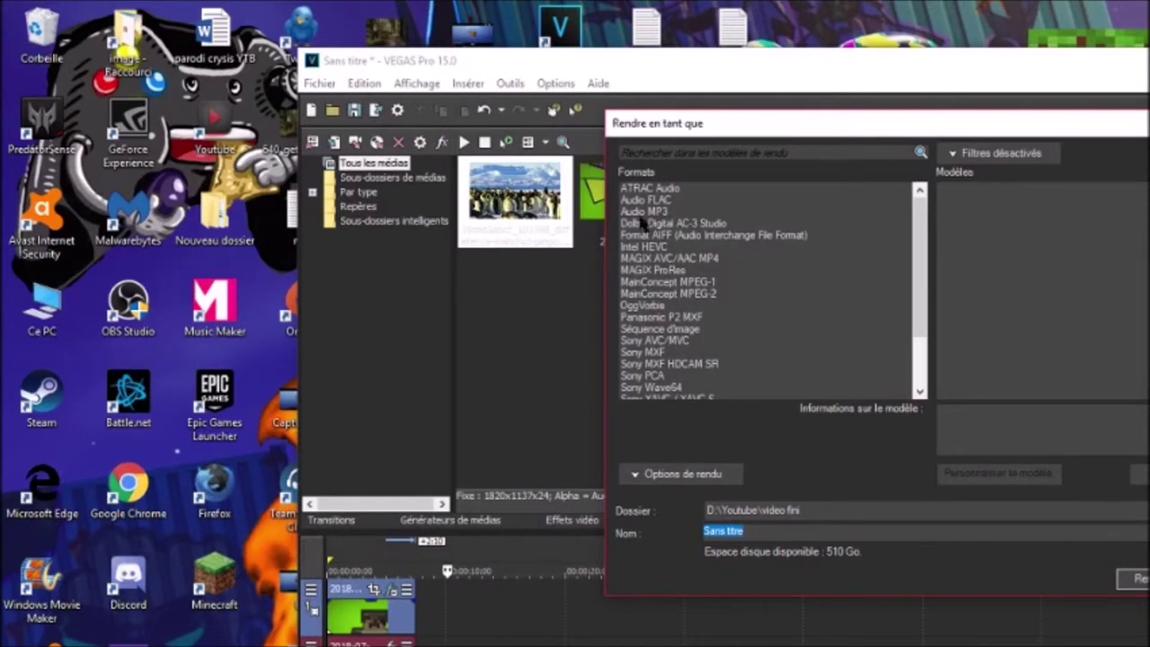
{"action": "left_click", "coordinate": [685, 259]}
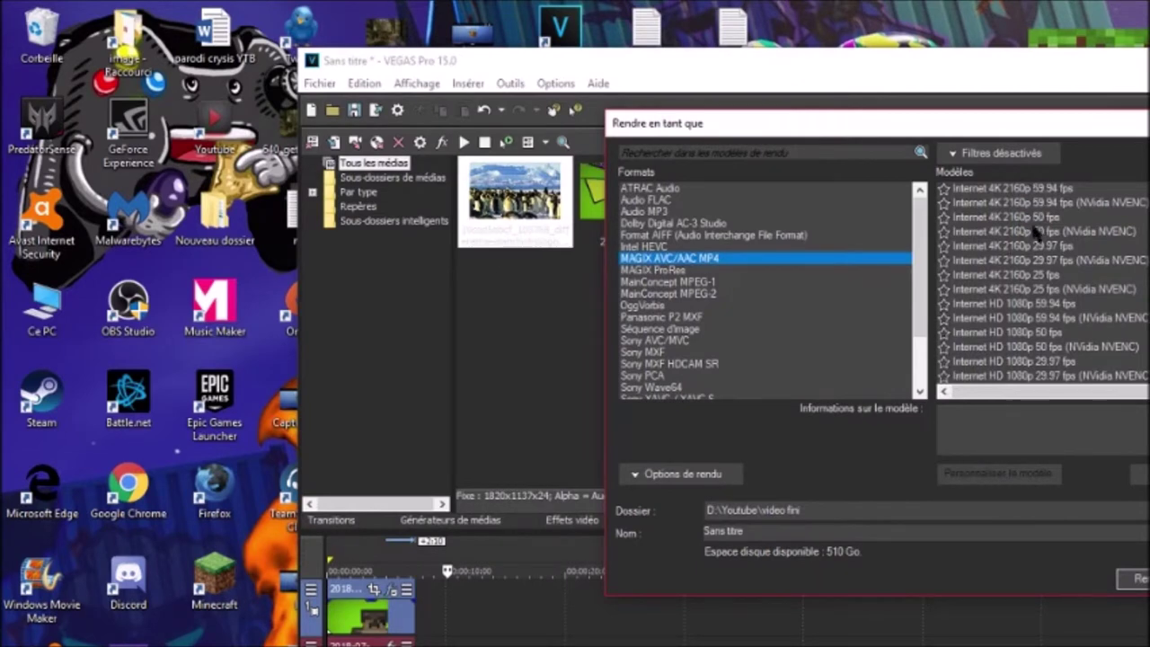
{"action": "scroll", "coordinate": [1018, 287], "scroll_direction": "down", "scroll_amount": 3}
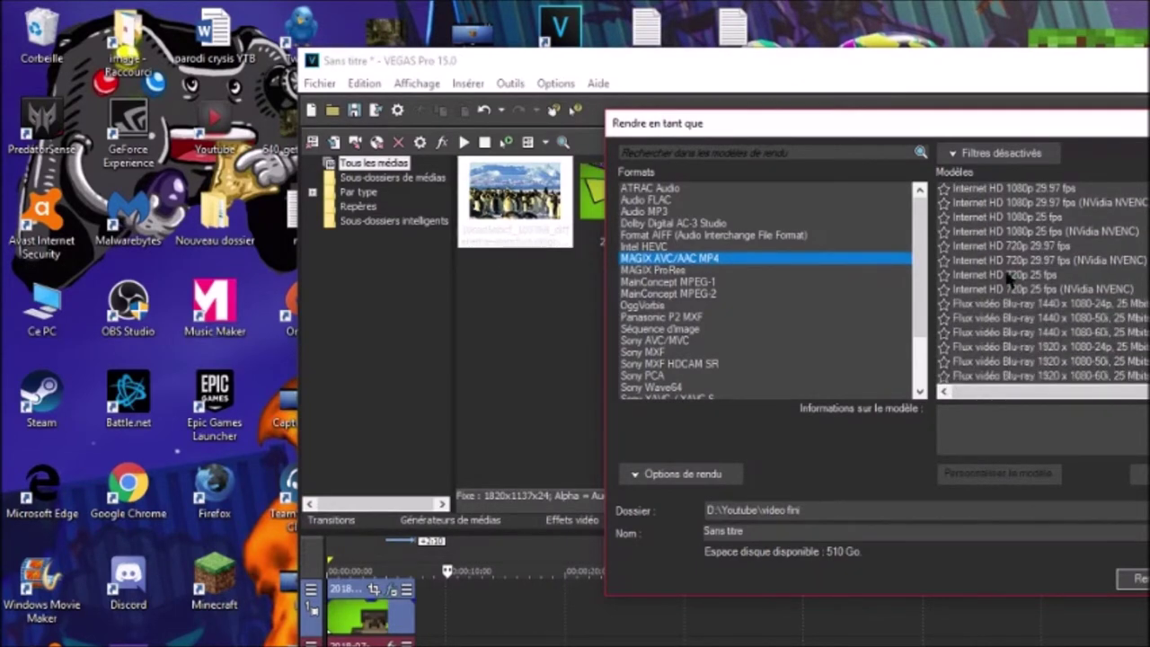
{"action": "left_click", "coordinate": [1024, 279]}
{"action": "left_click", "coordinate": [1035, 289]}
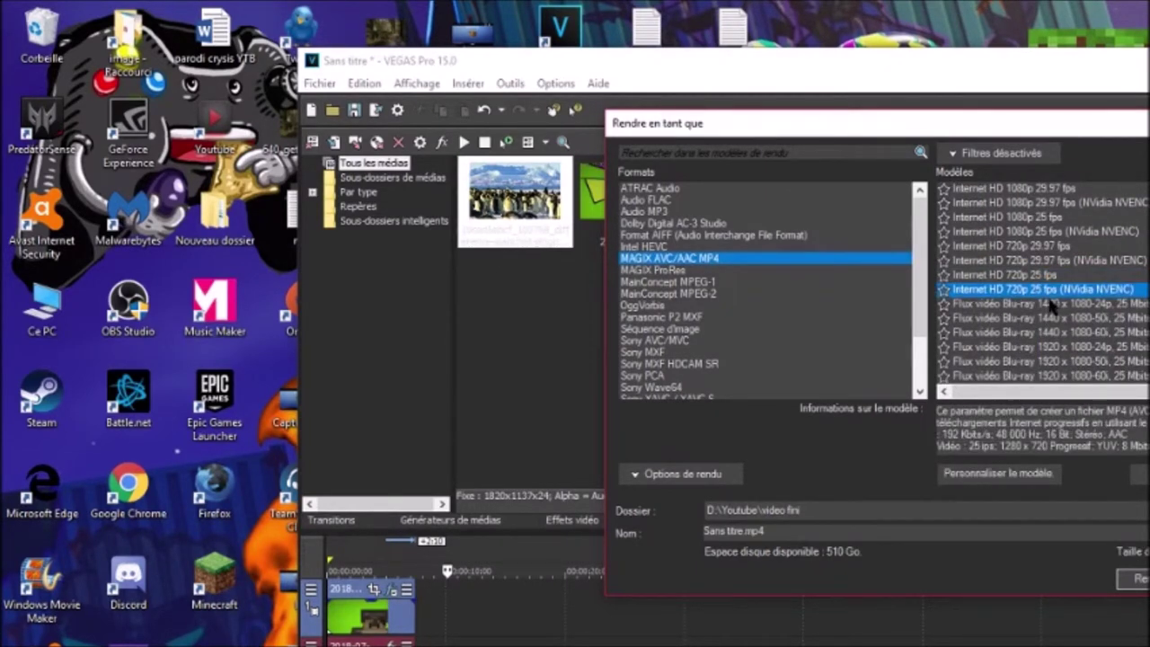
{"action": "left_click", "coordinate": [1058, 304]}
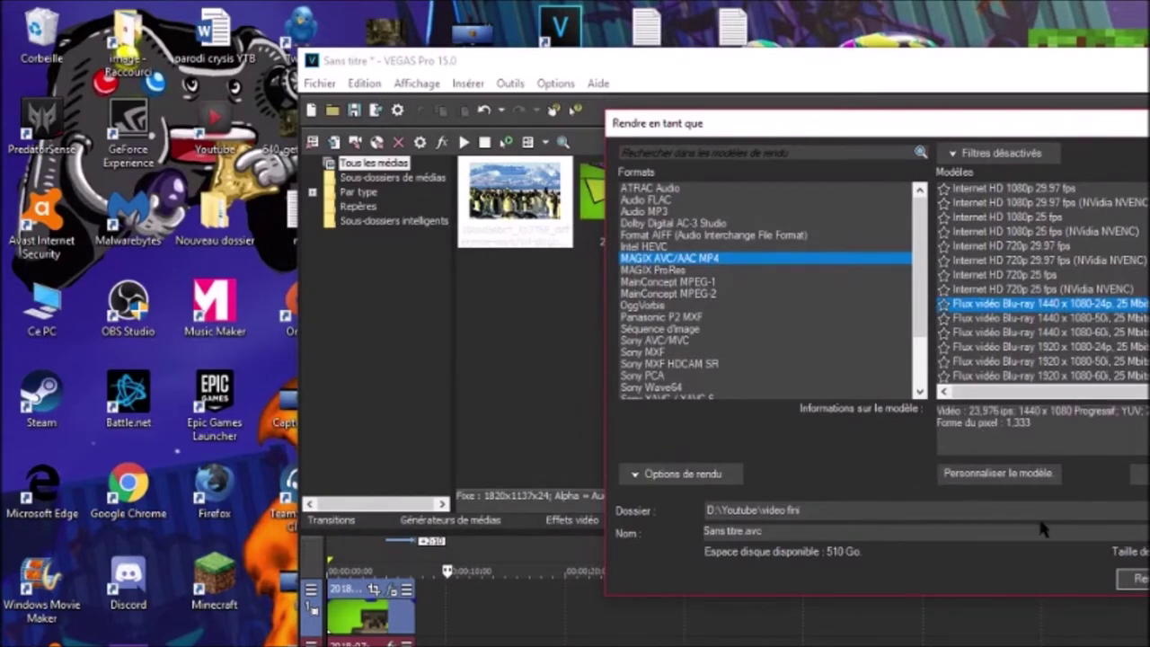
Name the output file "teste ytb" and start the render
{"action": "left_click_drag", "start_coordinate": [821, 530], "coordinate": [669, 556]}
{"action": "type", "text": "hdshl"}
{"action": "key", "text": "ctrl+a"}
{"action": "left_click", "coordinate": [1133, 579]}
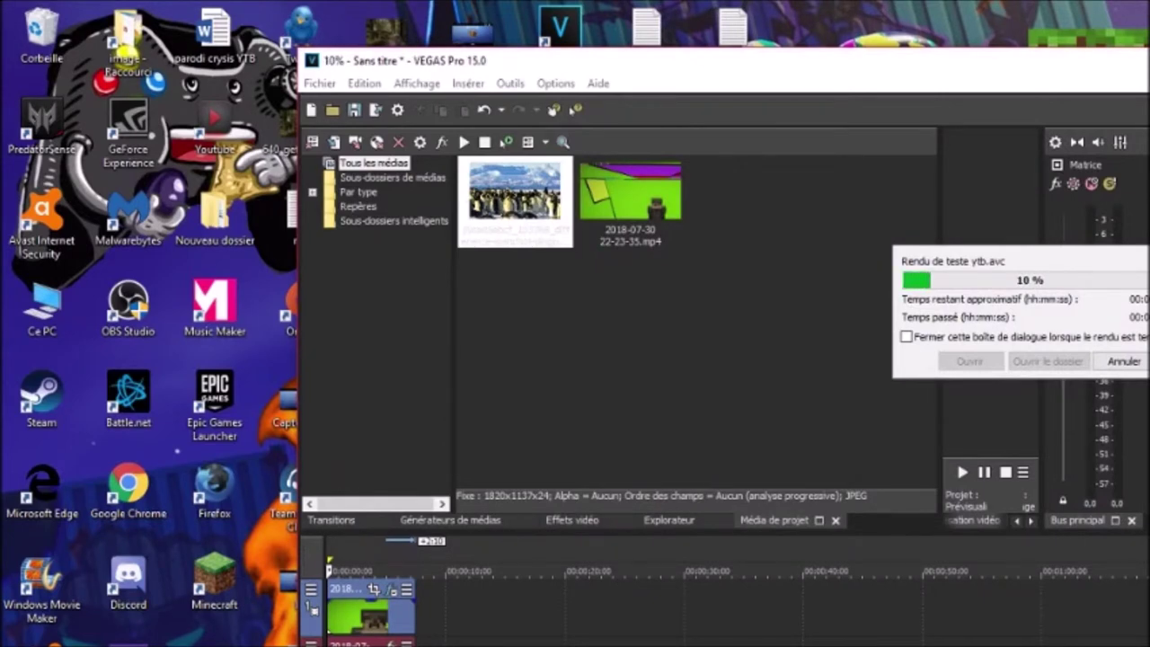
Switch to File Explorer and open the "video fini" folder inside the Youtube folder
{"action": "key", "text": "alt+Tab"}
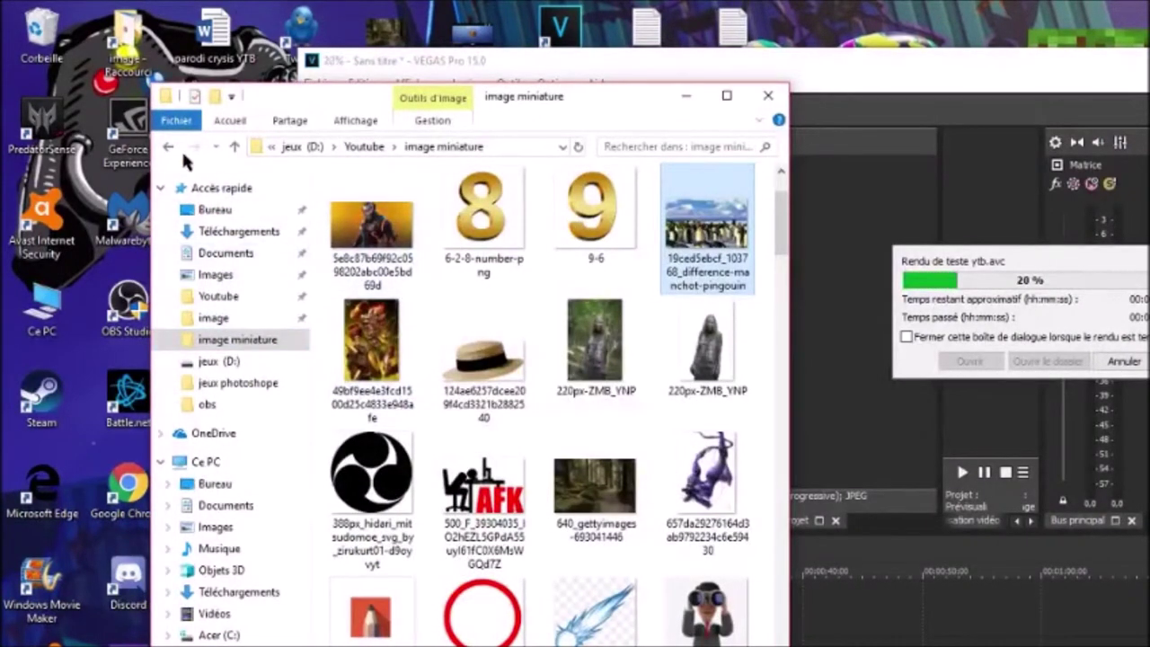
{"action": "left_click", "coordinate": [168, 147]}
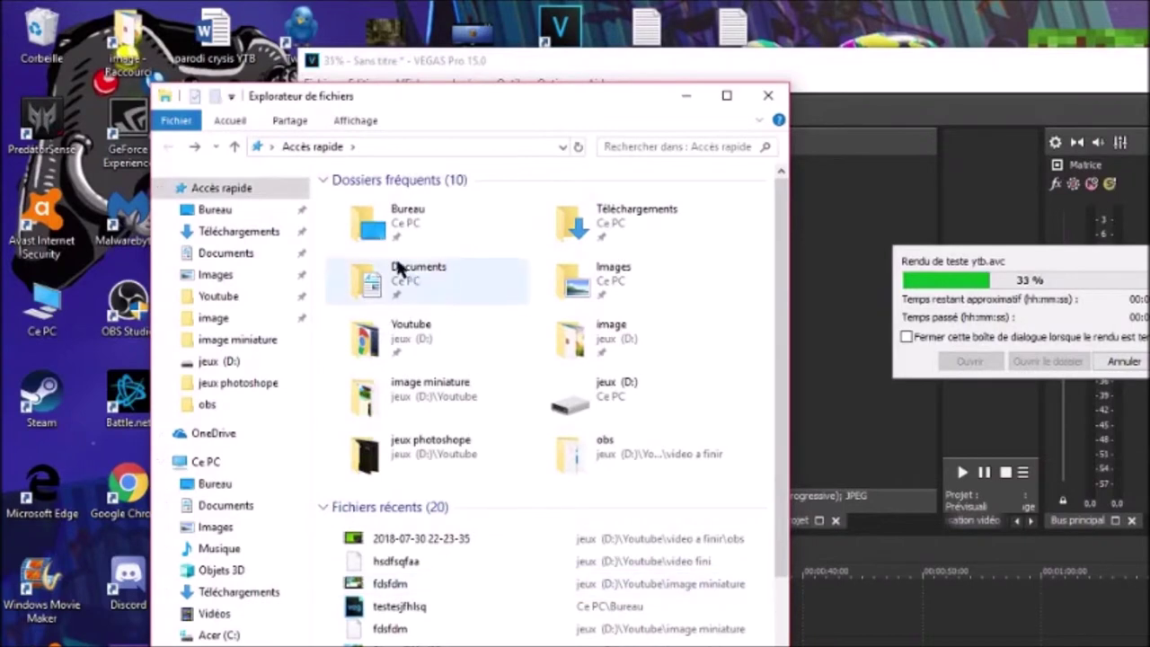
{"action": "left_click", "coordinate": [250, 317]}
{"action": "left_click", "coordinate": [248, 296]}
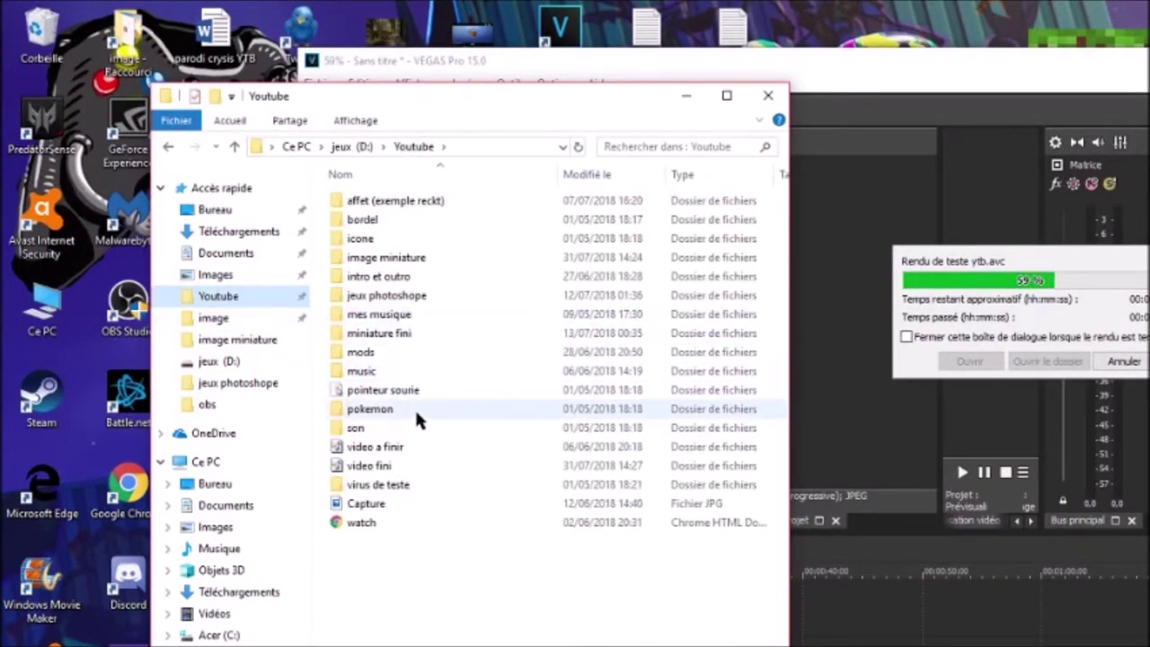
{"action": "double_click", "coordinate": [409, 457]}
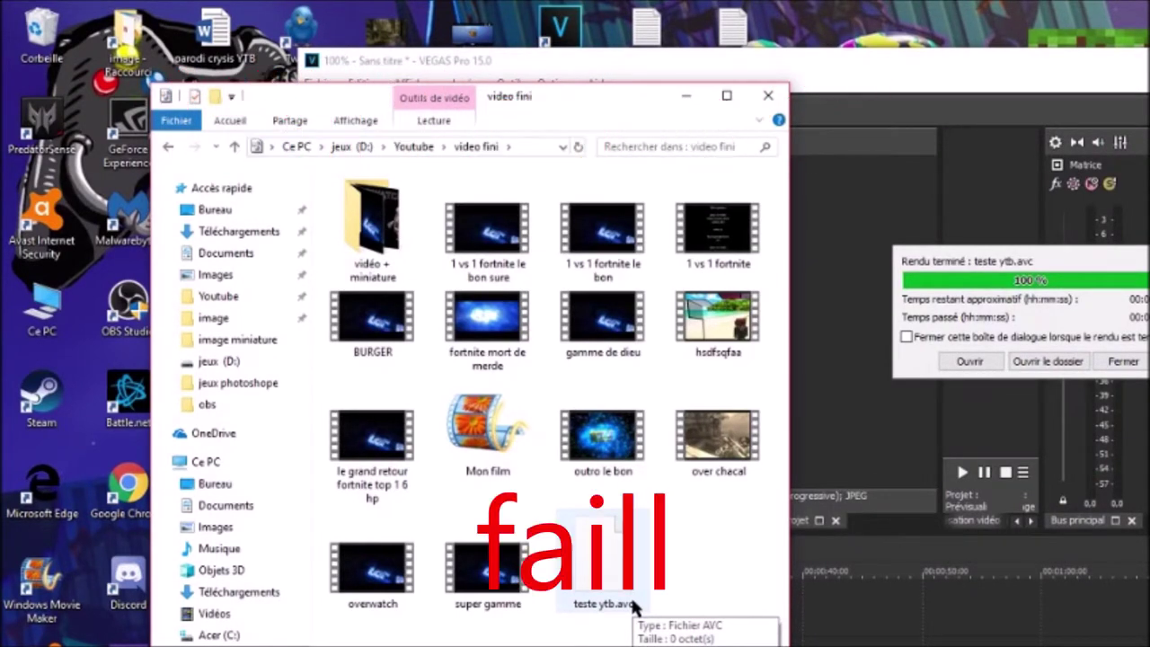
Try to open the rendered file teste ytb.avc from the render dialog and from its folder, and dismiss the app chooser
{"action": "left_click", "coordinate": [974, 363]}
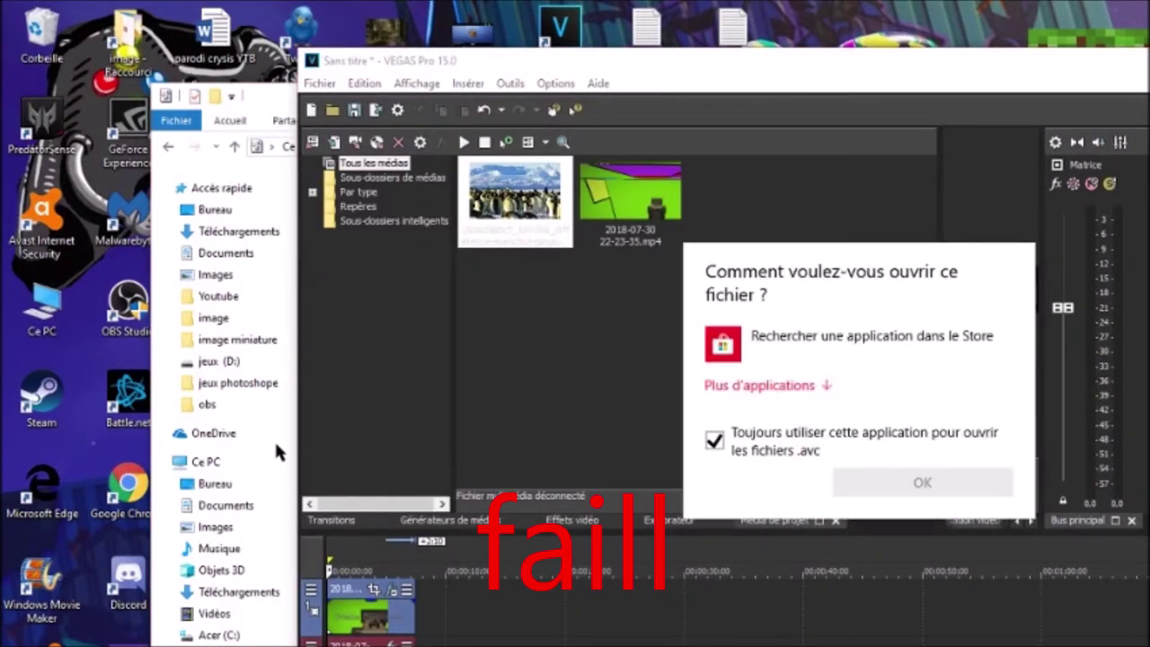
{"action": "left_click", "coordinate": [279, 432]}
{"action": "left_click", "coordinate": [277, 102]}
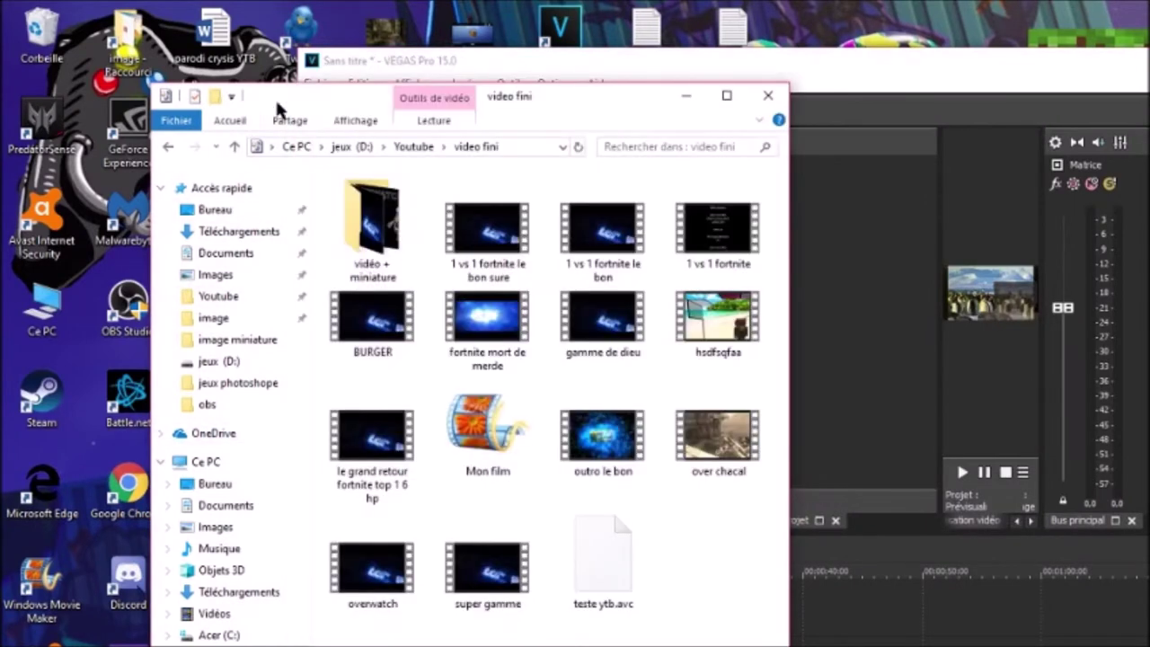
{"action": "double_click", "coordinate": [592, 521]}
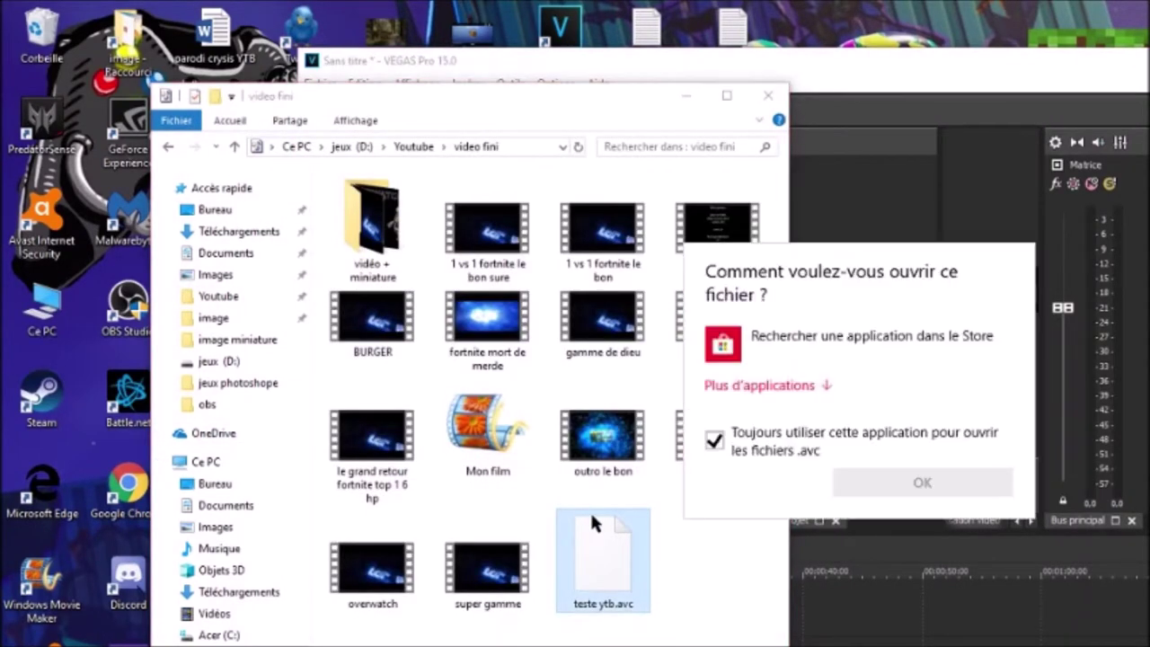
{"action": "left_click", "coordinate": [1115, 268]}
{"action": "left_click", "coordinate": [808, 207]}
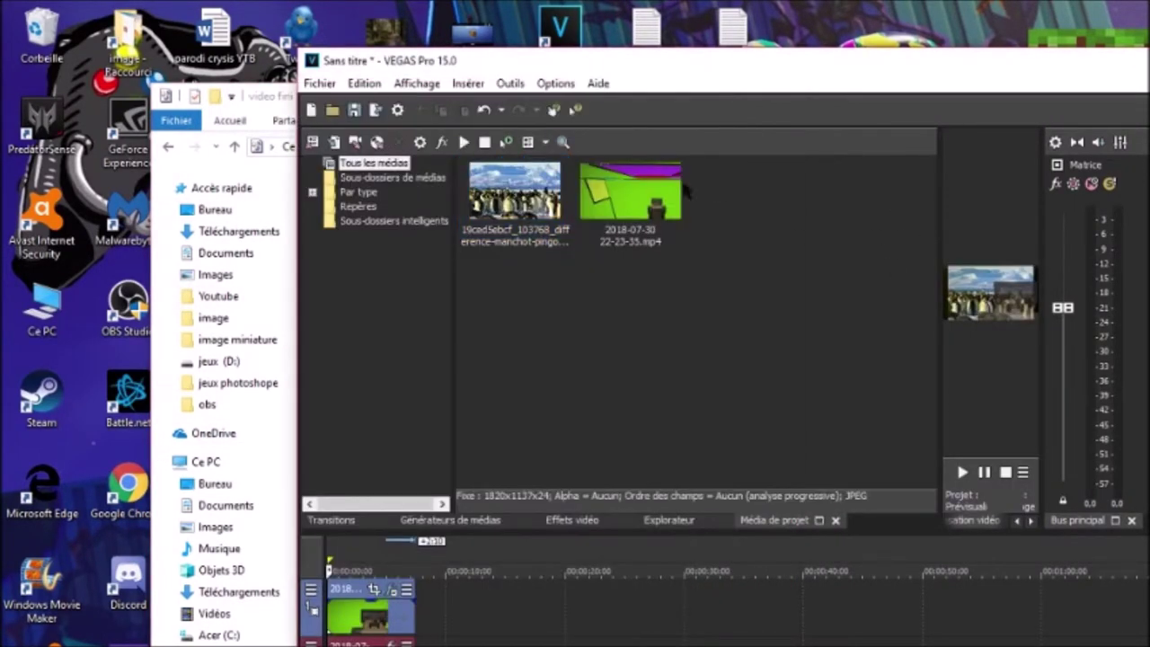
Render the VEGAS Pro project in the MainConcept MPEG-2 format with the HDV 1080-60i template, keeping the name "Sans titre"
{"action": "left_click", "coordinate": [318, 82]}
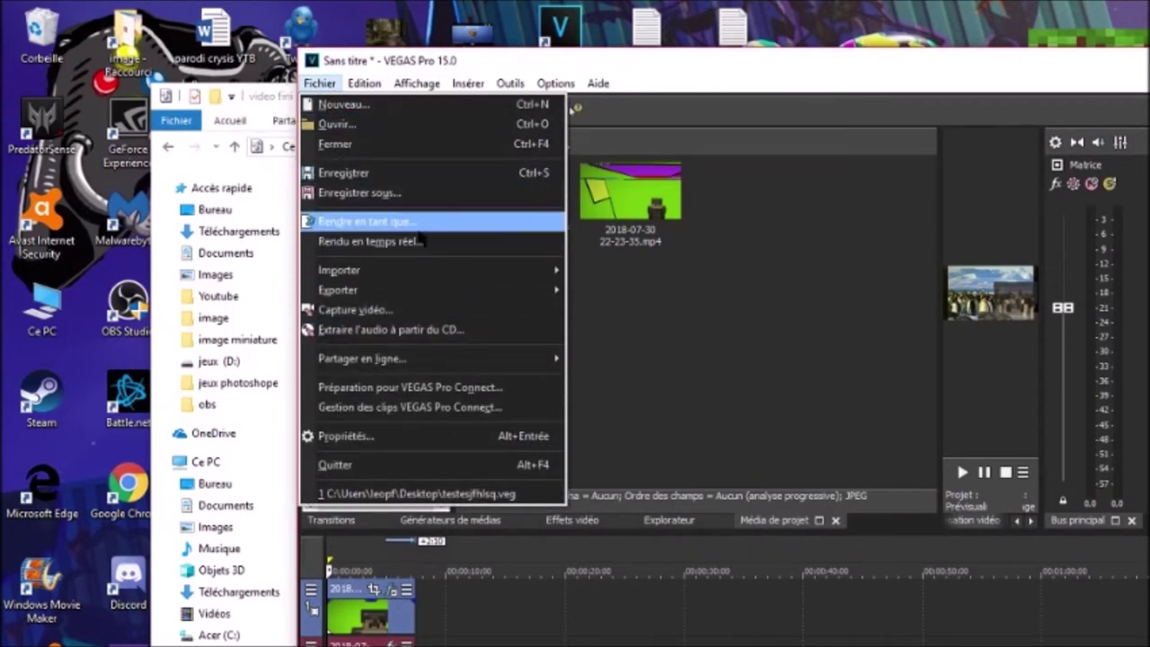
{"action": "left_click", "coordinate": [417, 221]}
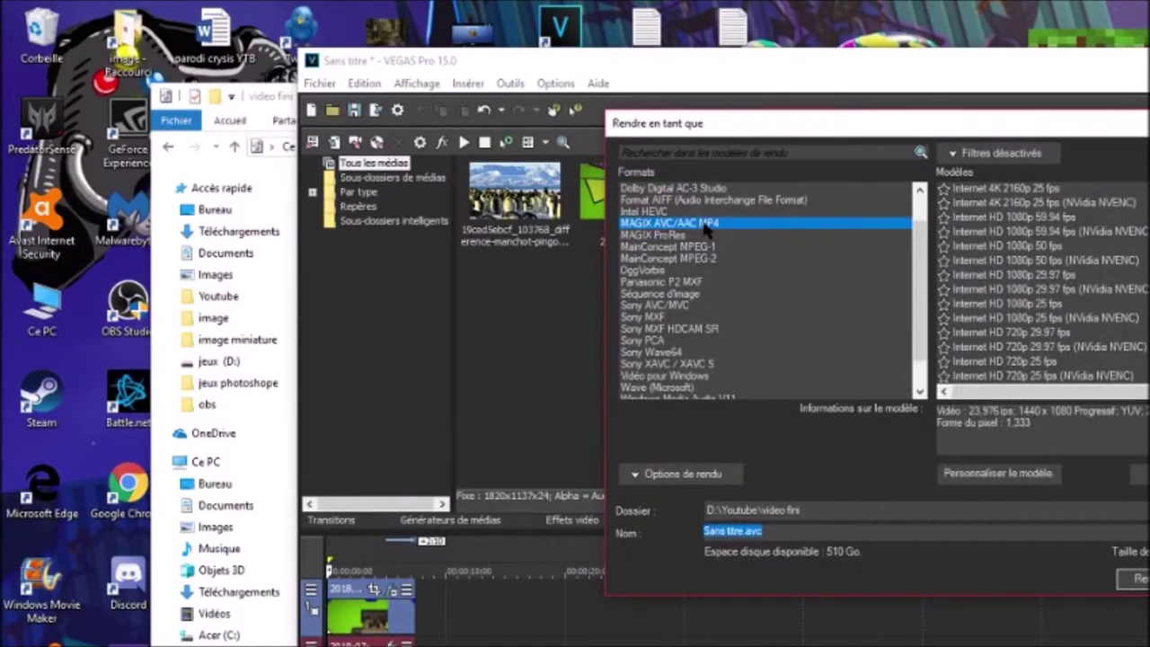
{"action": "left_click", "coordinate": [702, 259]}
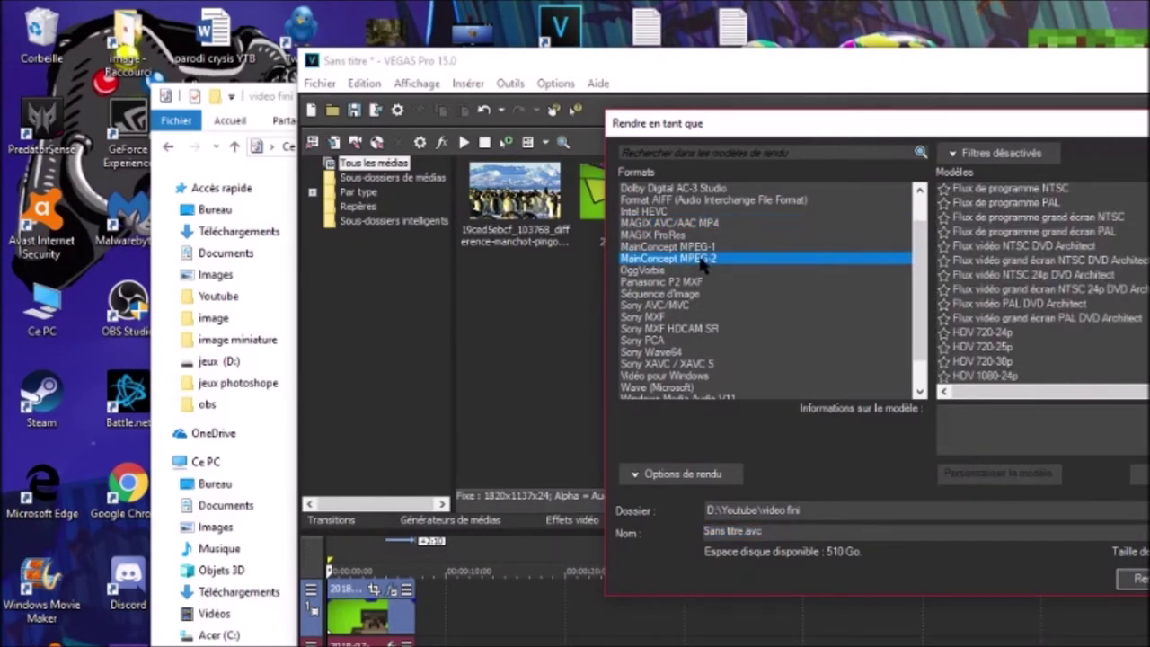
{"action": "scroll", "coordinate": [1058, 350], "scroll_direction": "down", "scroll_amount": 4}
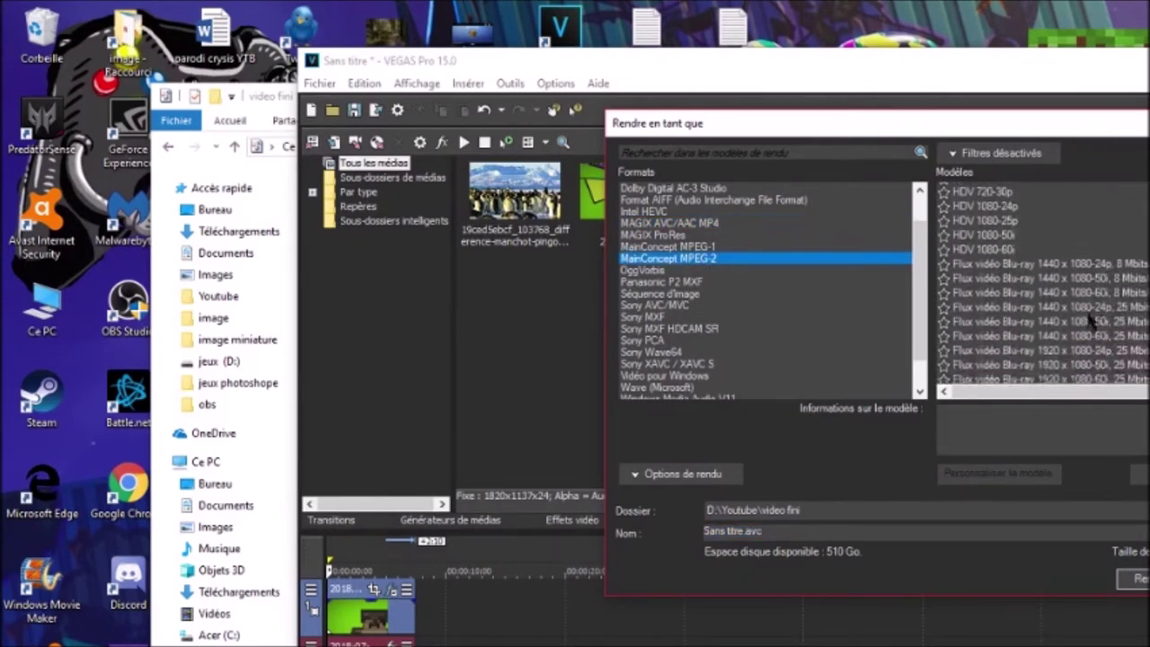
{"action": "left_click", "coordinate": [979, 245]}
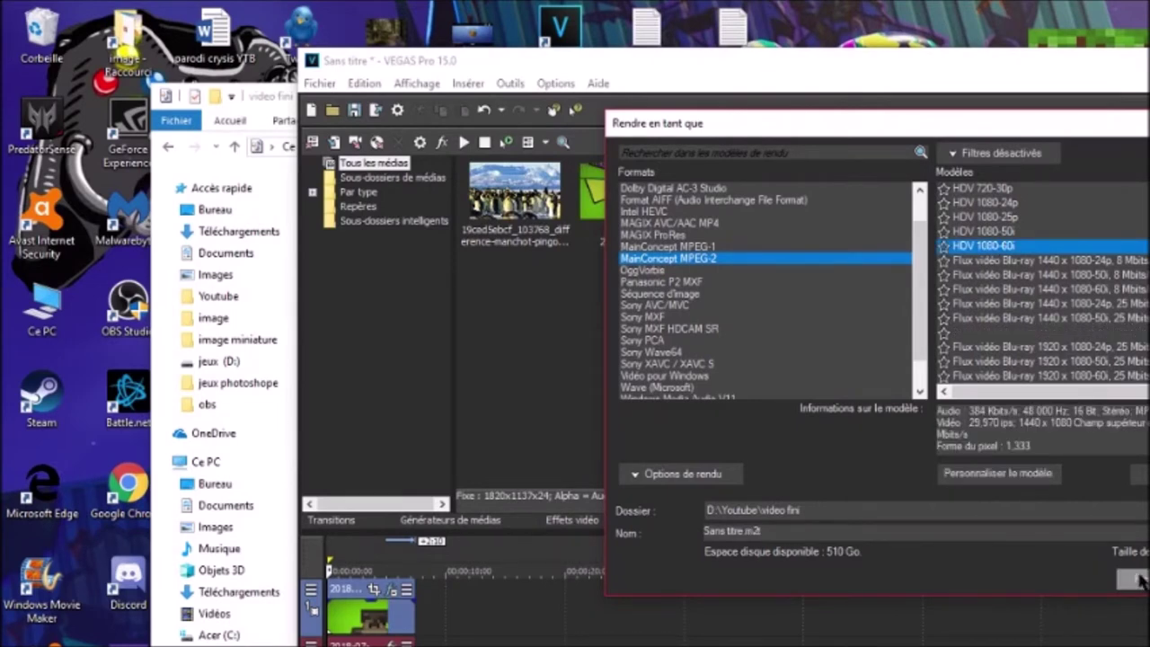
{"action": "left_click", "coordinate": [1134, 578]}
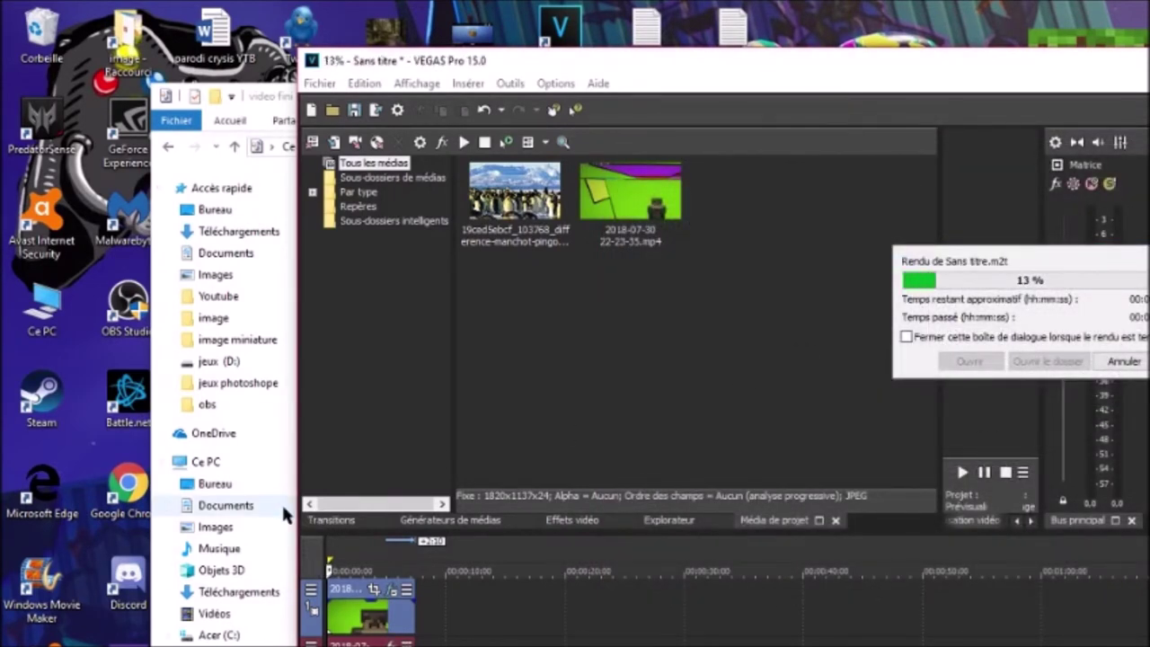
Play the rendered "Sans titre" video from the "video fini" folder in VLC to check it, and close the player
{"action": "left_click", "coordinate": [288, 424]}
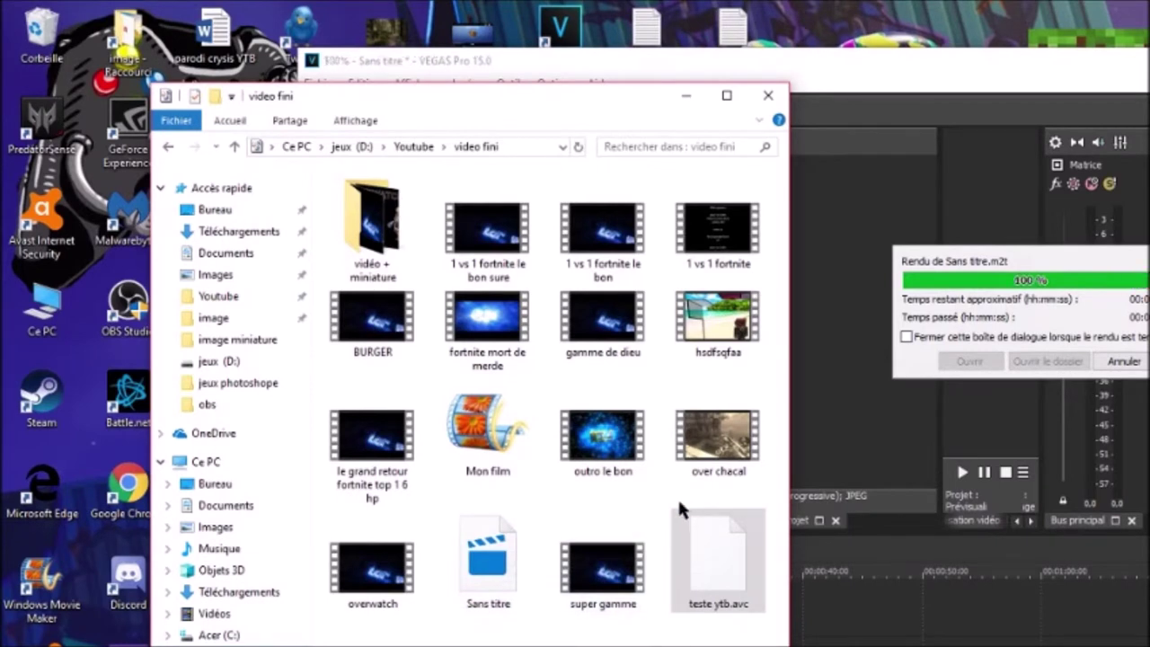
{"action": "left_click", "coordinate": [499, 562]}
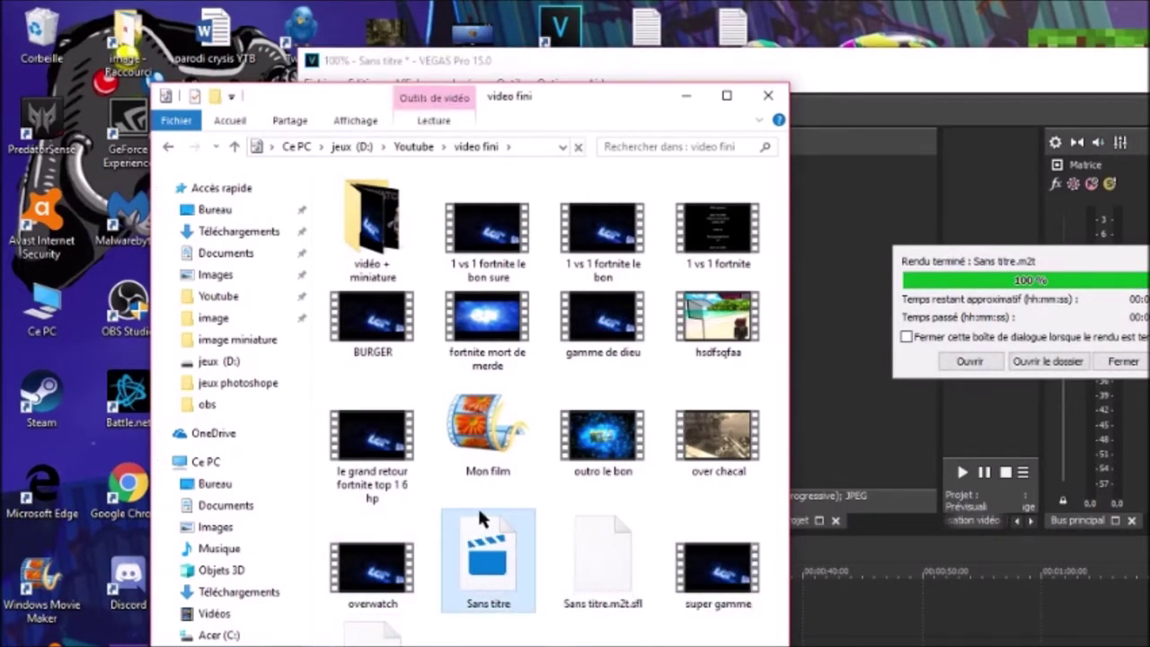
{"action": "double_click", "coordinate": [479, 519]}
{"action": "left_click", "coordinate": [795, 566]}
{"action": "left_click", "coordinate": [802, 534]}
{"action": "key", "text": "Return"}
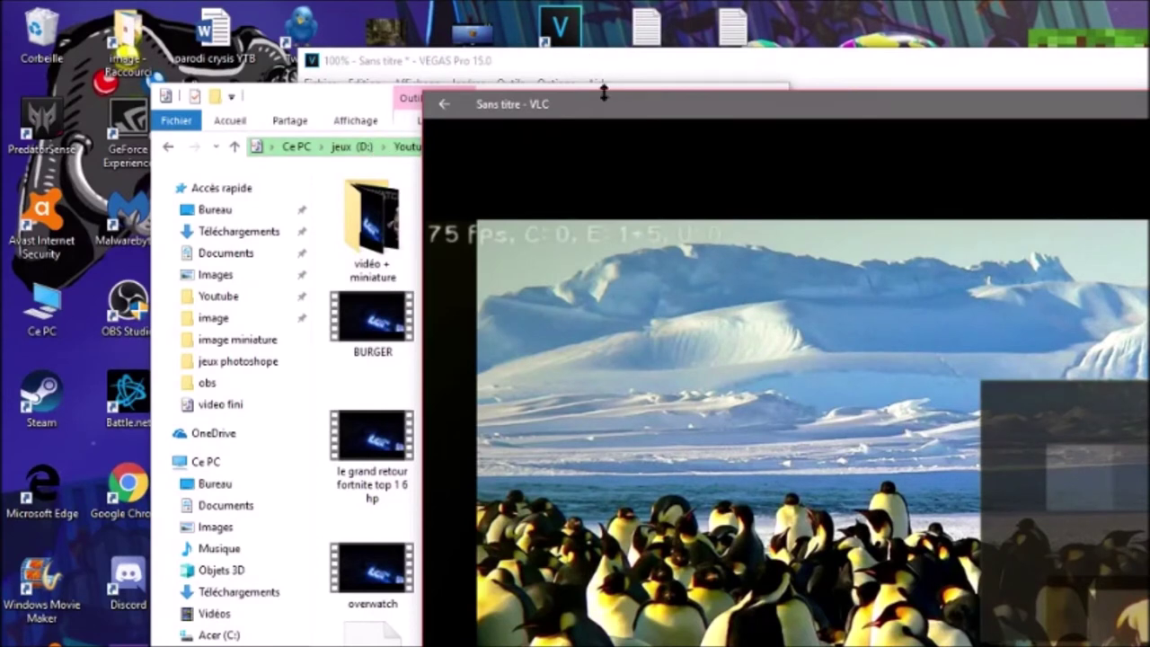
{"action": "left_click", "coordinate": [444, 104]}
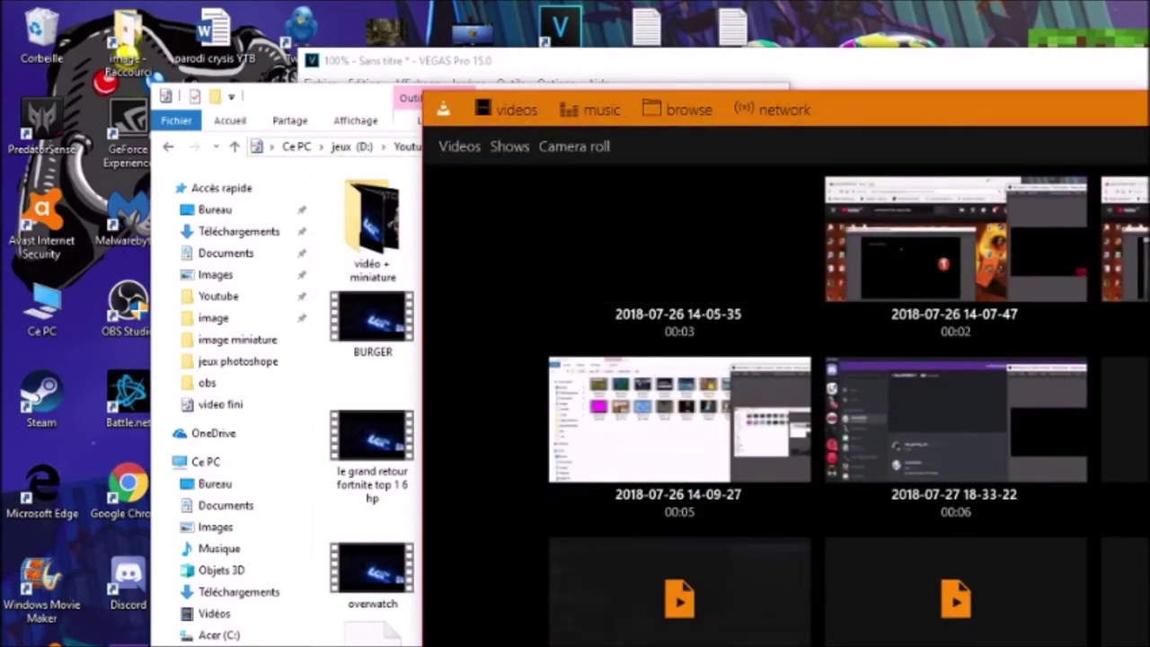
{"action": "key", "text": "alt+F4"}
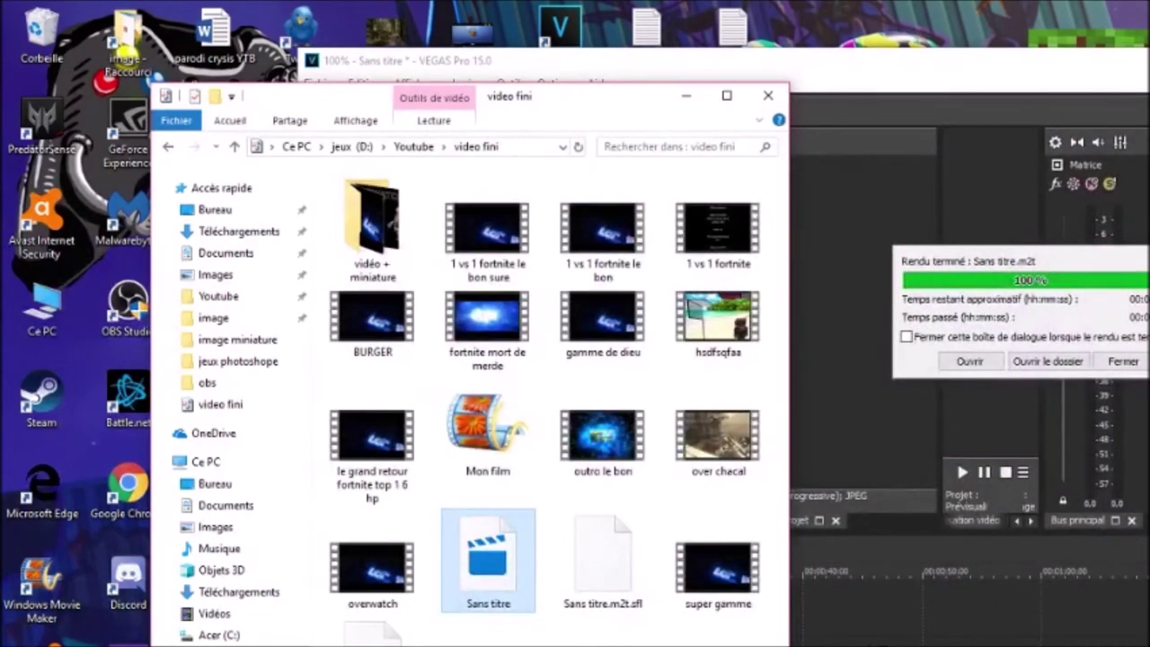